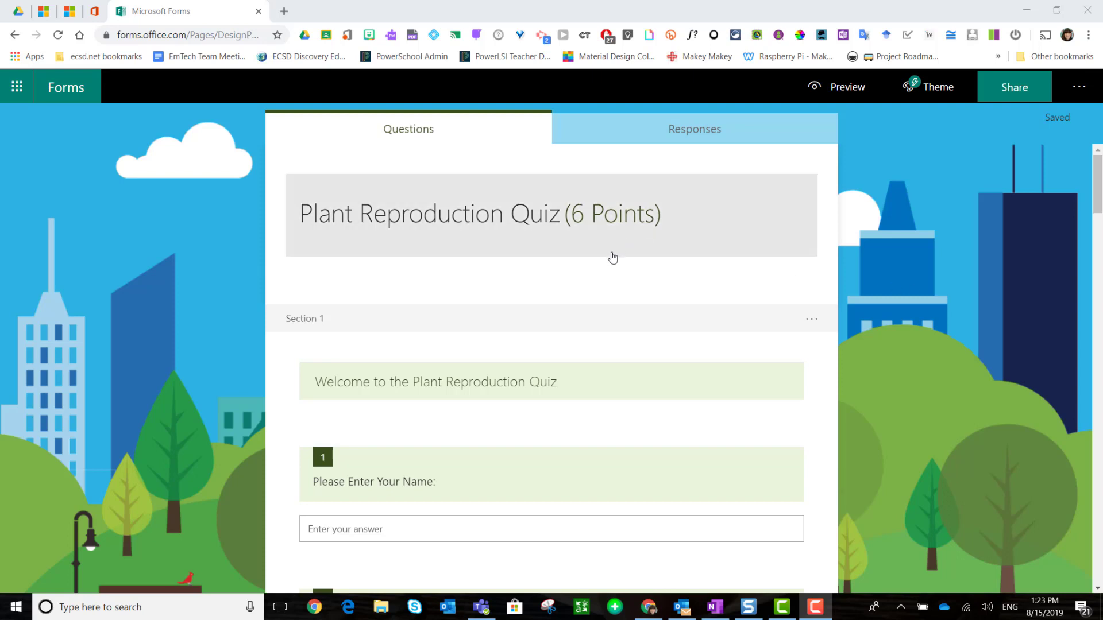
Examine the Plant Reproduction Quiz from the name and homeroom questions through the multiple choice and written response sections.
scroll(612, 258, down, 4)
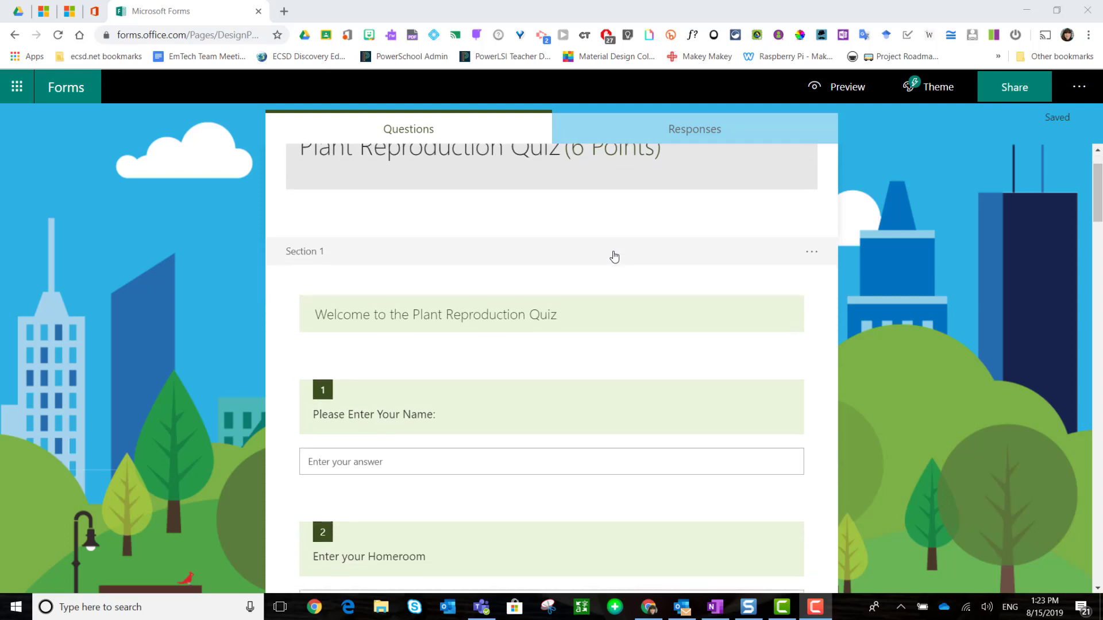
scroll(614, 257, down, 5)
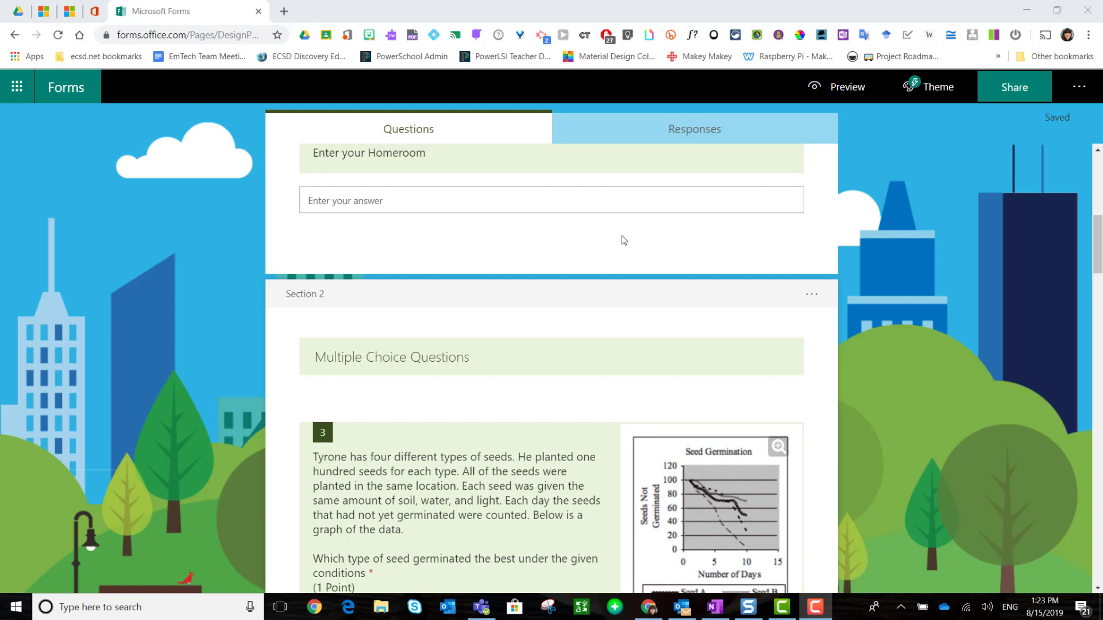
scroll(624, 240, down, 5)
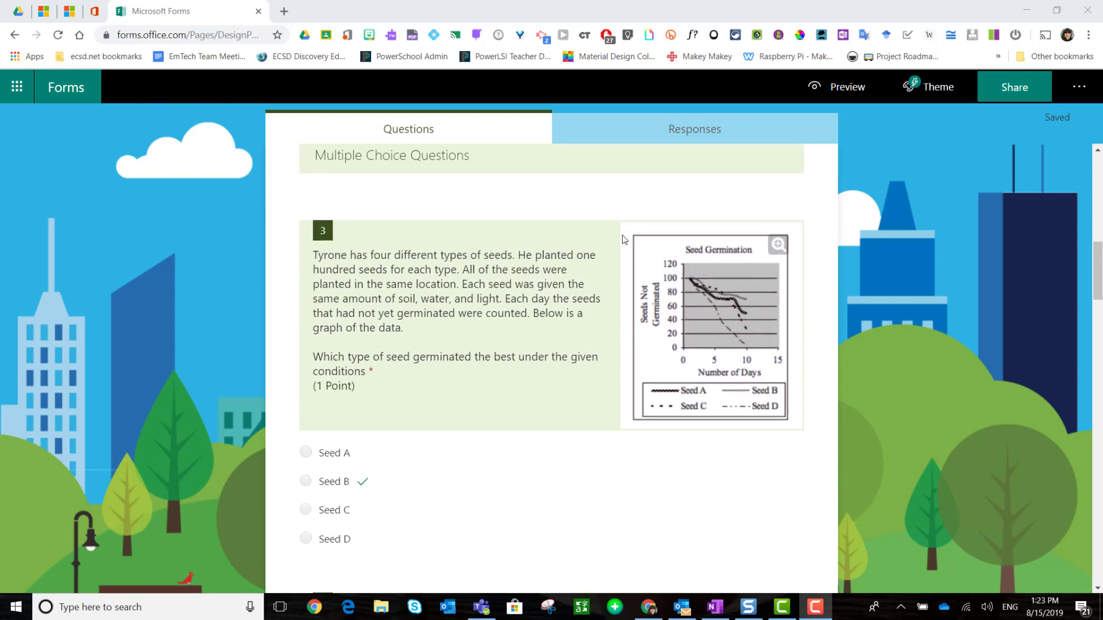
scroll(623, 238, down, 7)
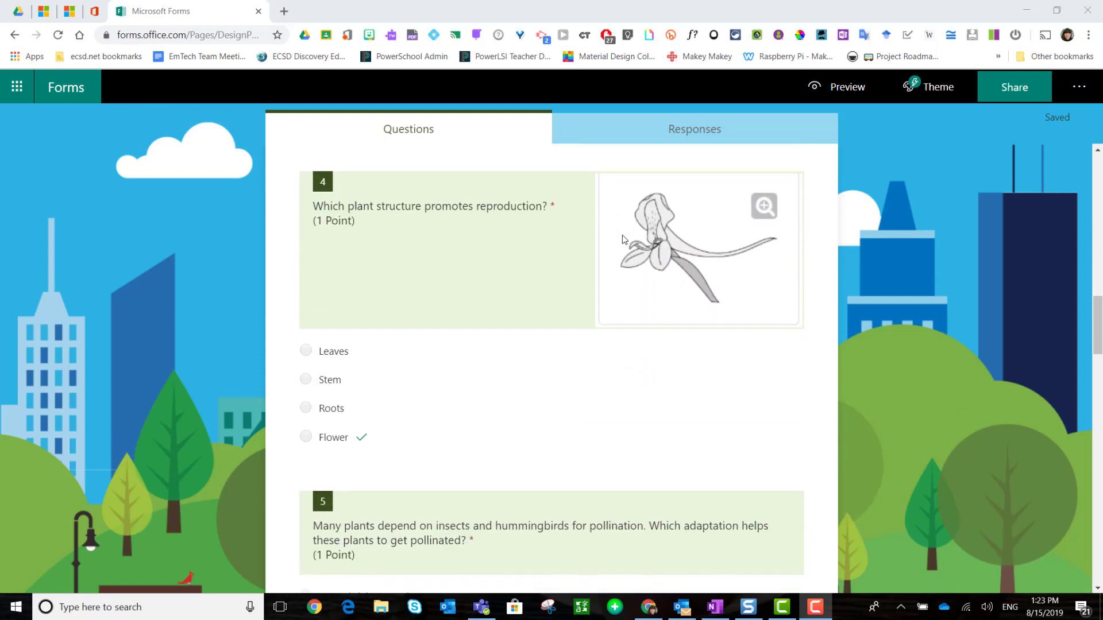
scroll(624, 240, down, 6)
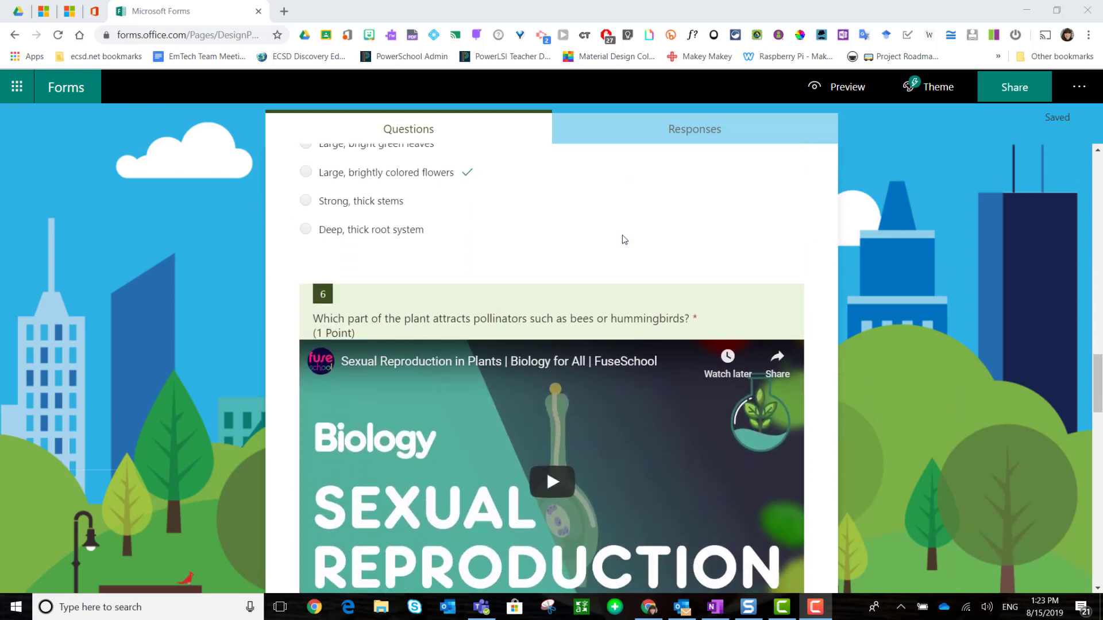
scroll(623, 239, down, 6)
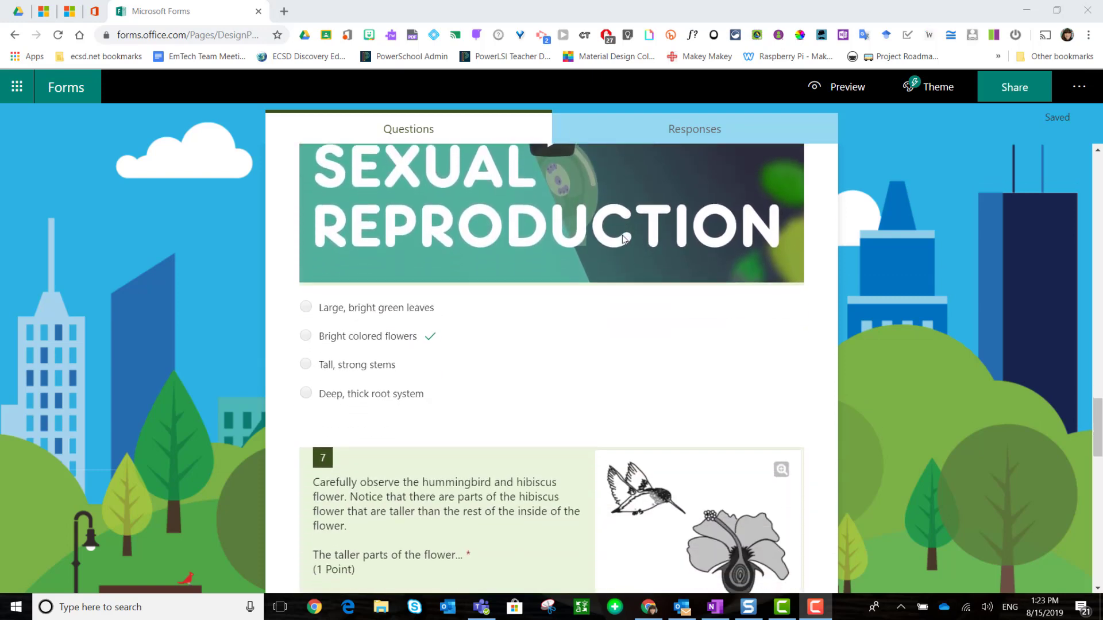
scroll(625, 239, down, 7)
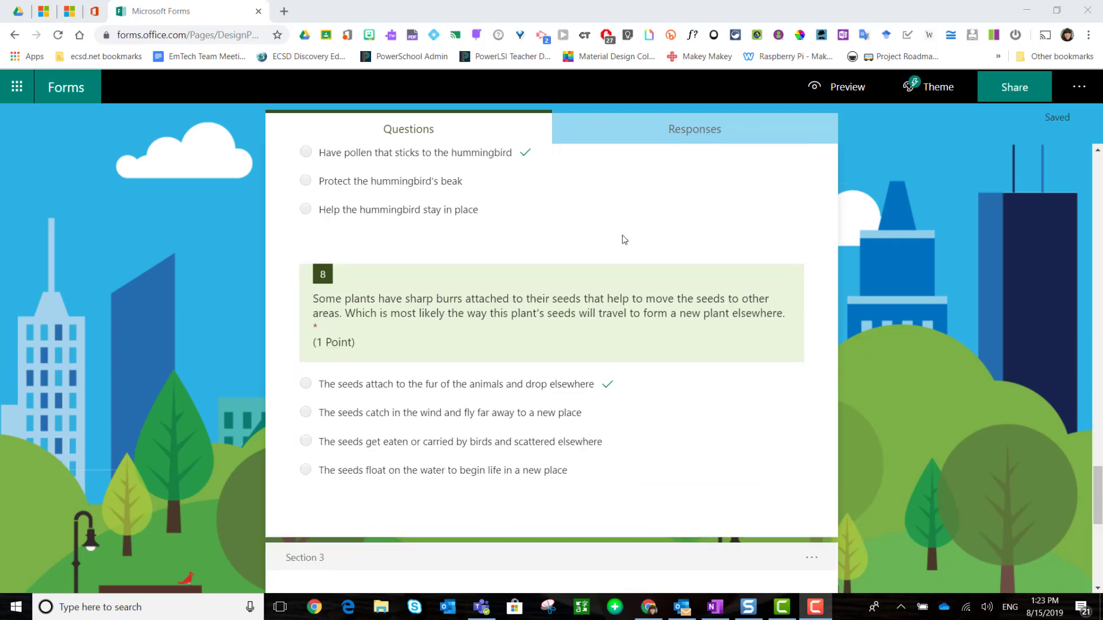
scroll(625, 239, down, 3)
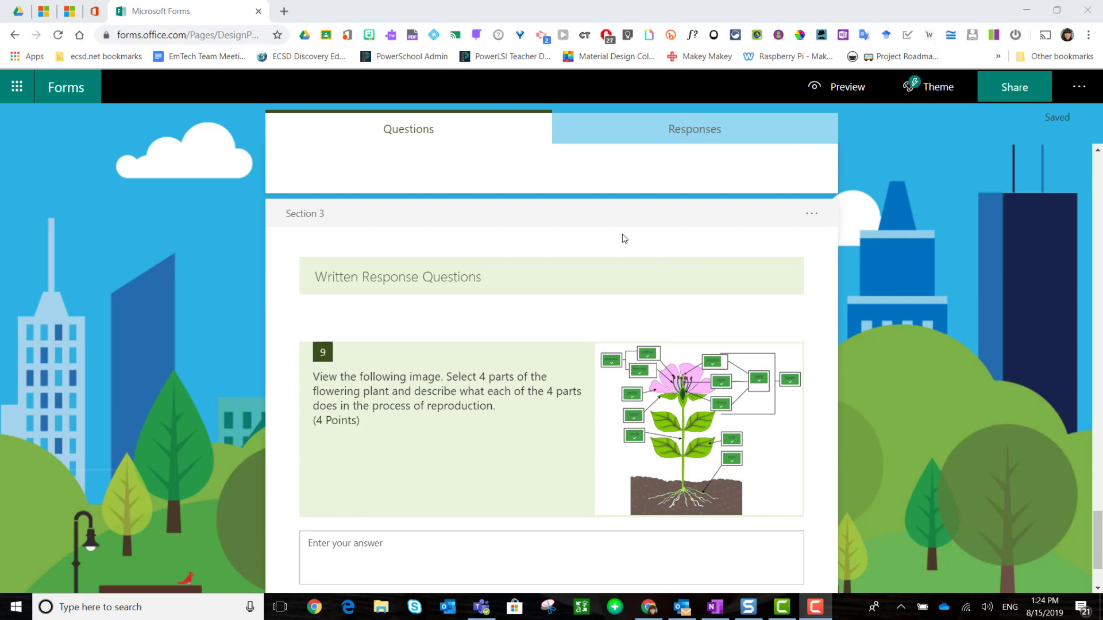
scroll(622, 233, down, 1)
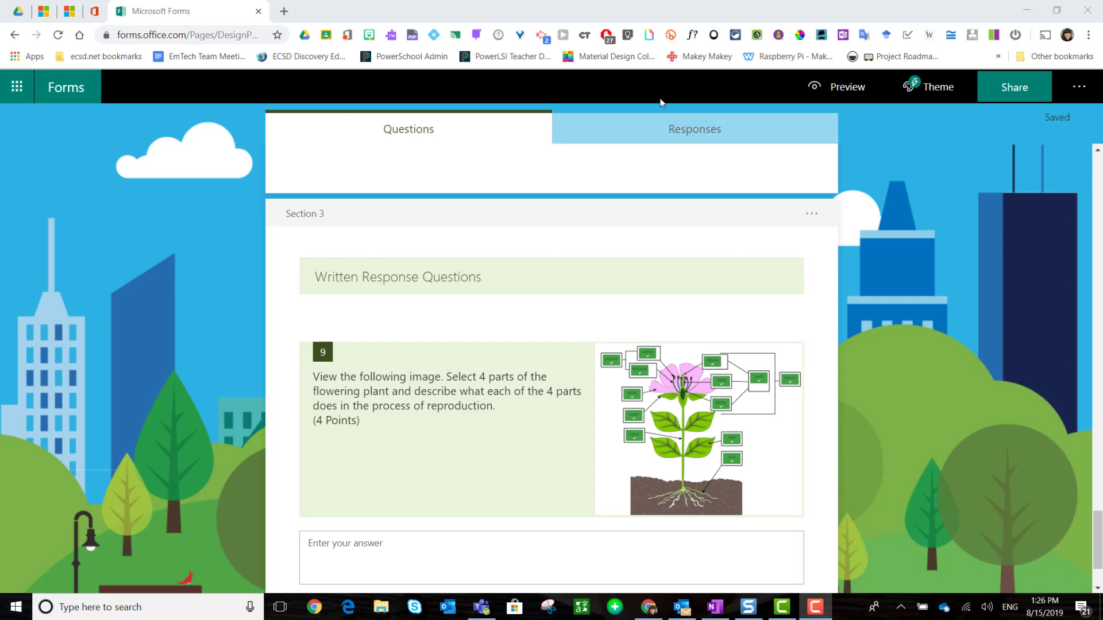
Open the quiz's branching options and go to the Multiple Choice Questions section.
click(1079, 89)
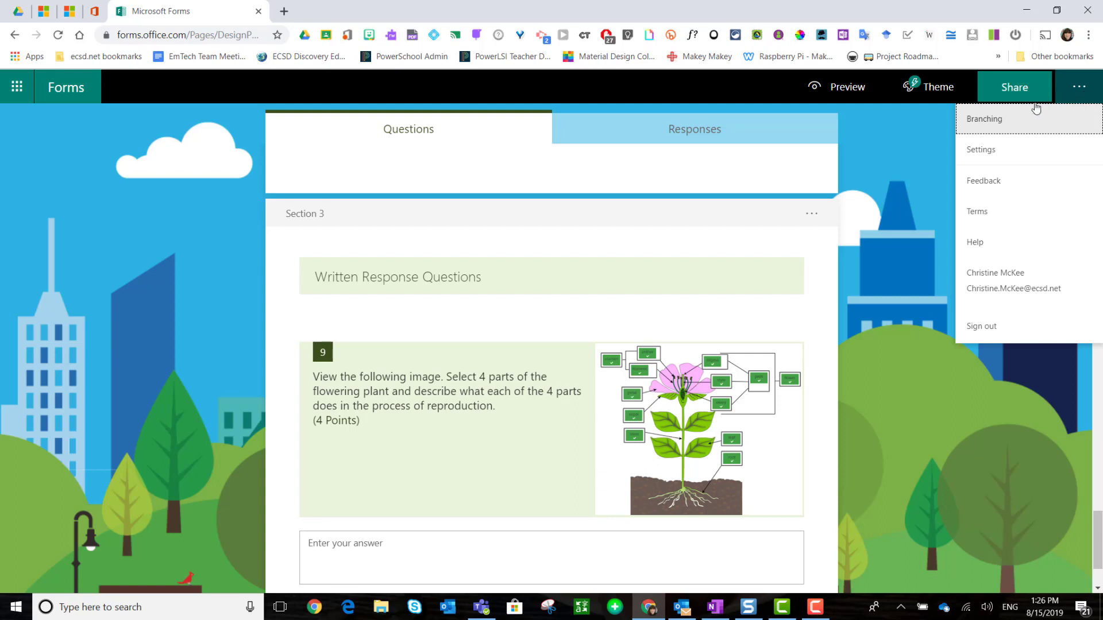
click(986, 126)
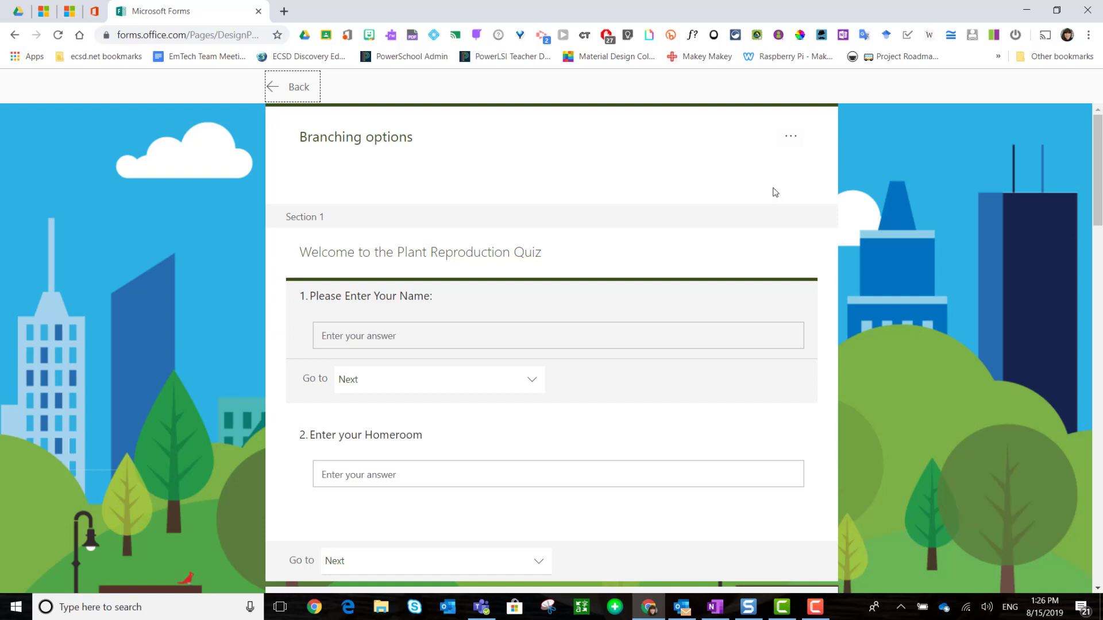
scroll(772, 190, down, 1)
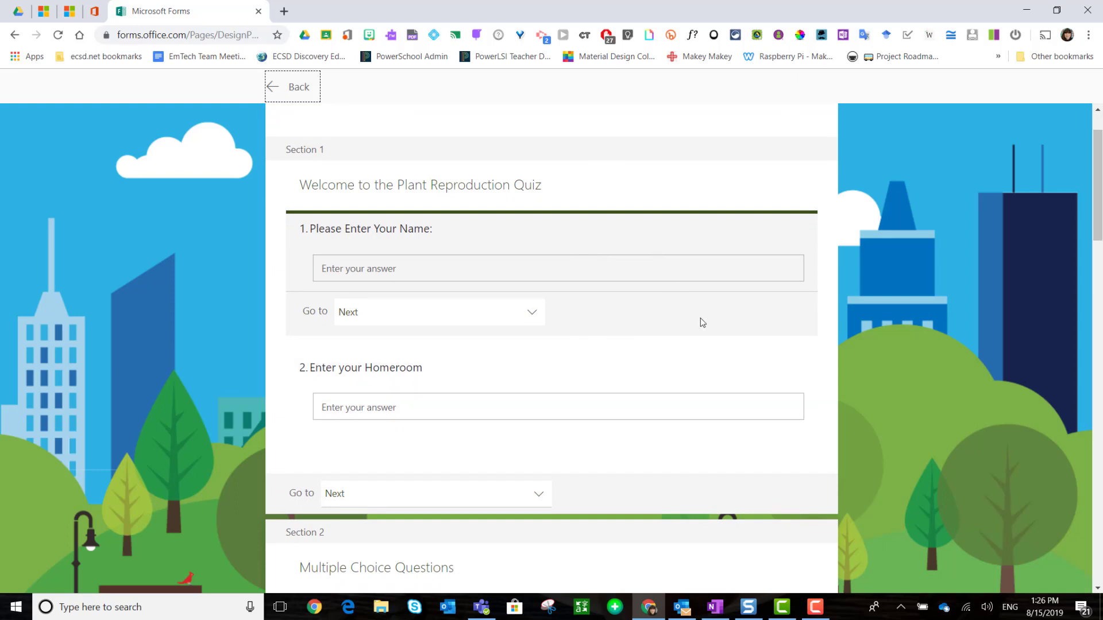
scroll(701, 290, down, 1)
scroll(698, 290, down, 5)
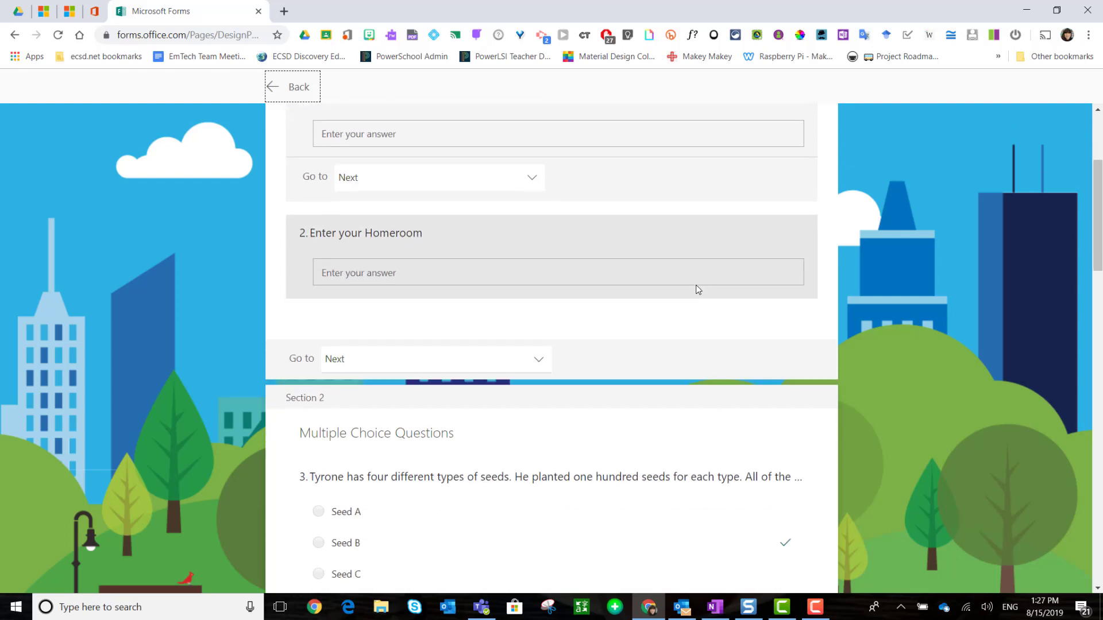
scroll(691, 292, down, 1)
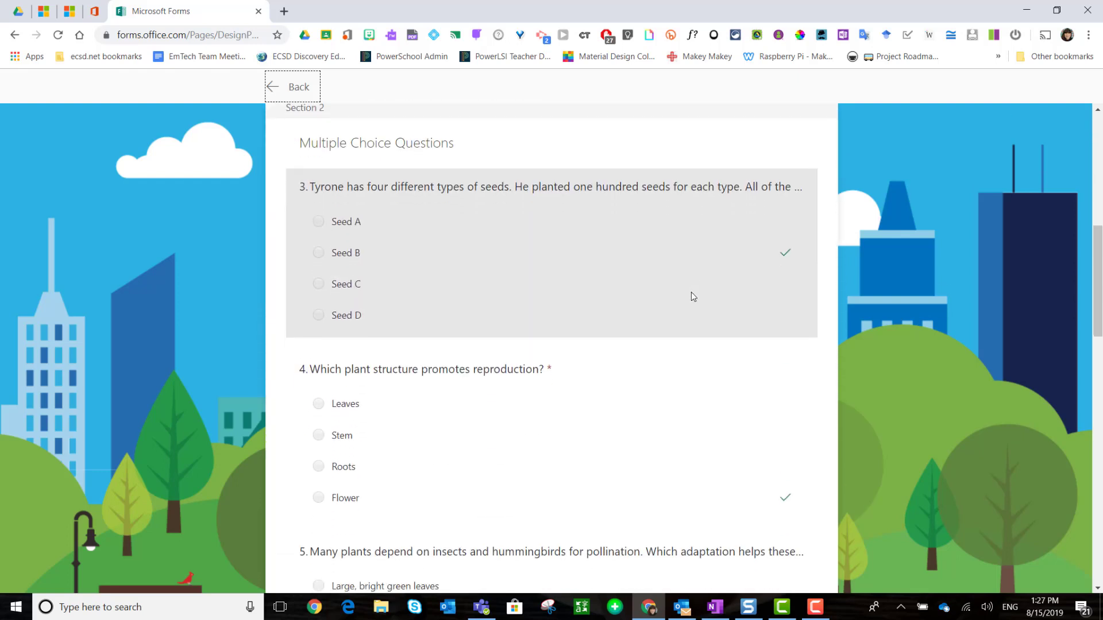
scroll(692, 291, up, 1)
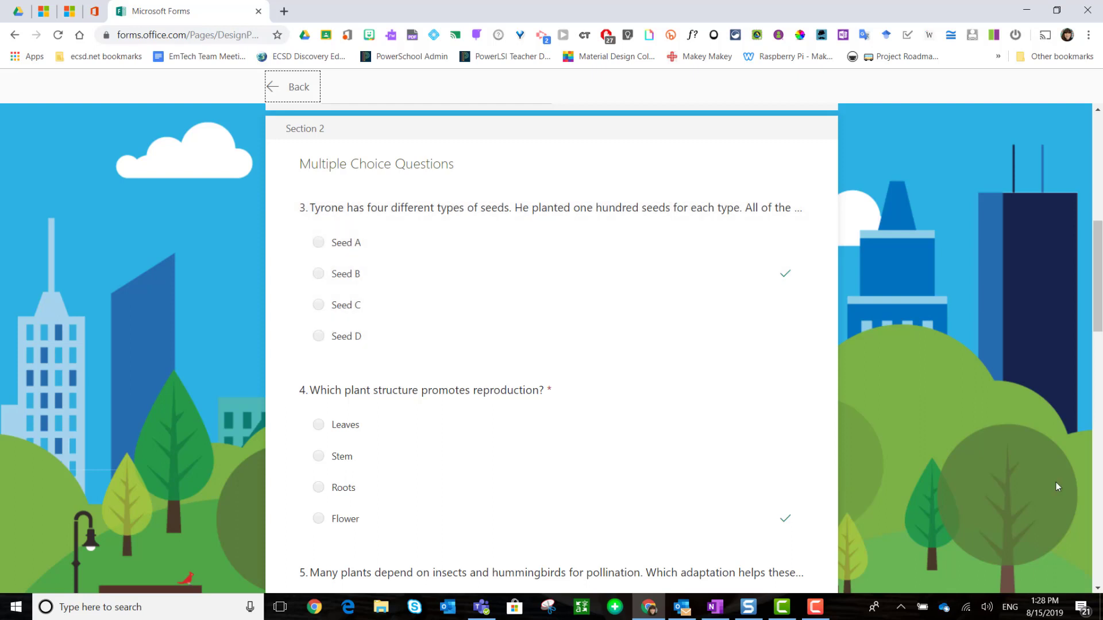
In question 3's branching, set the correct answer Seed B to go to question 5.
click(593, 283)
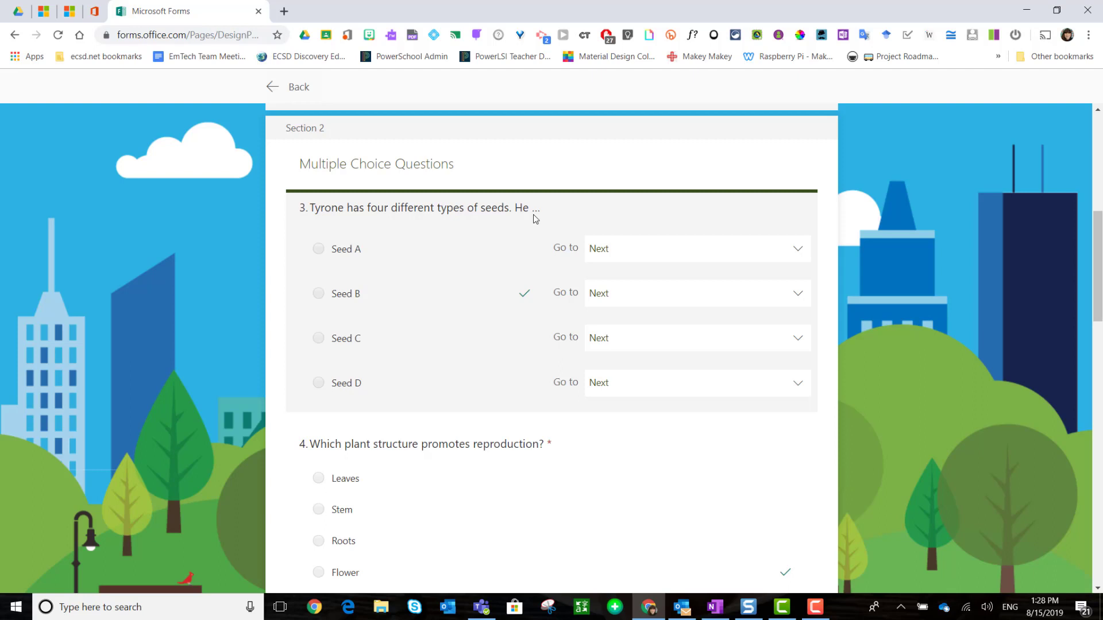
scroll(1057, 560, down, 1)
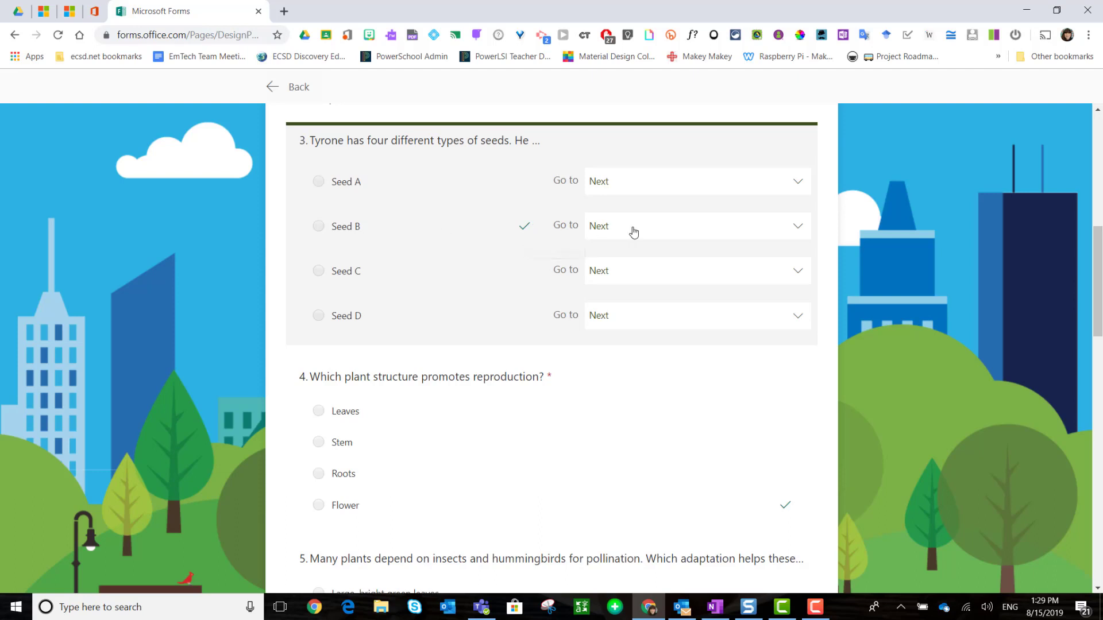
click(793, 229)
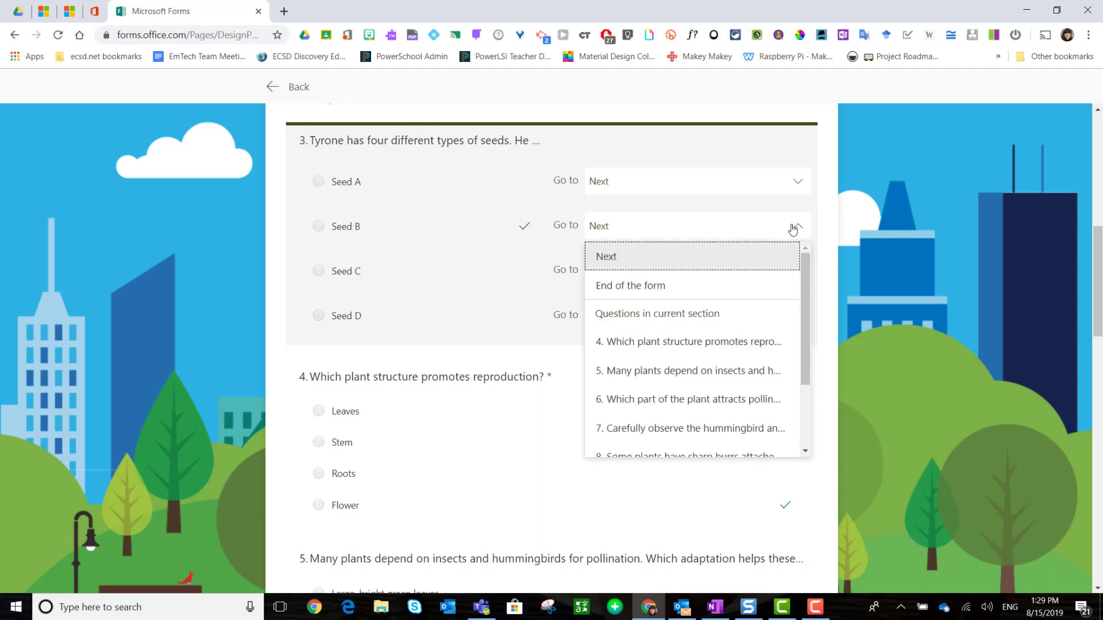
click(732, 372)
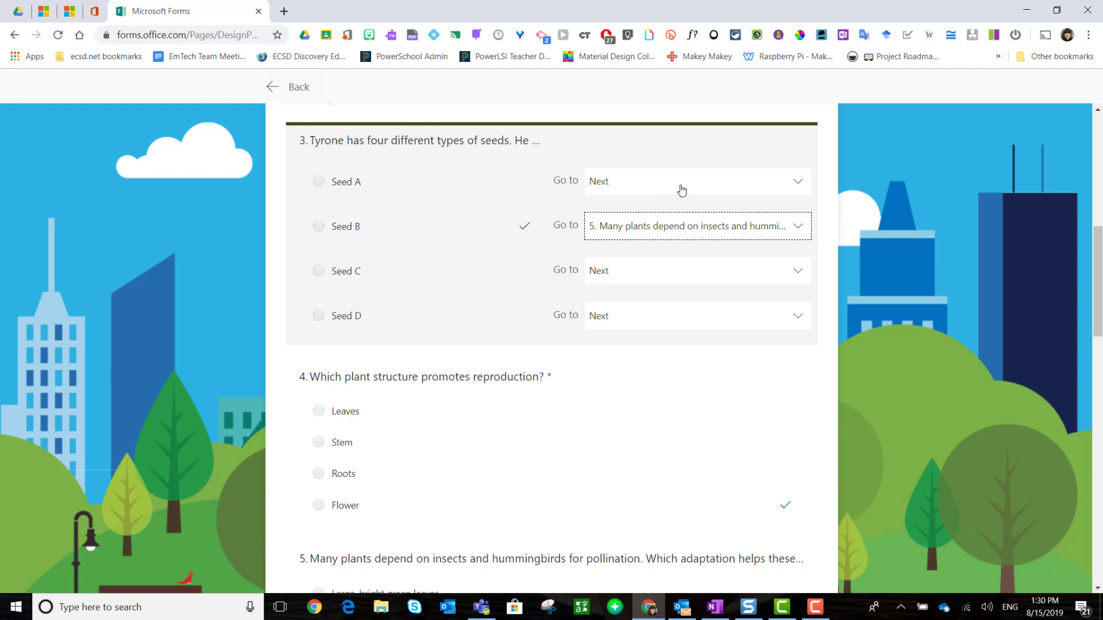
Set question 3's incorrect answers Seed A, Seed C and Seed D to go to question 4.
click(800, 185)
click(800, 186)
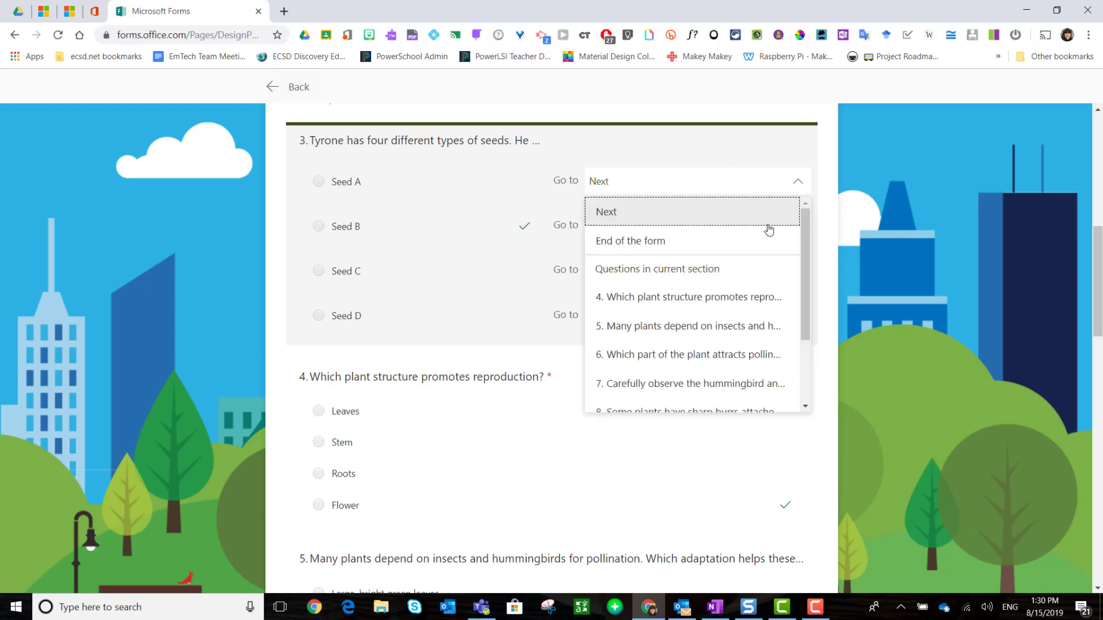
click(740, 296)
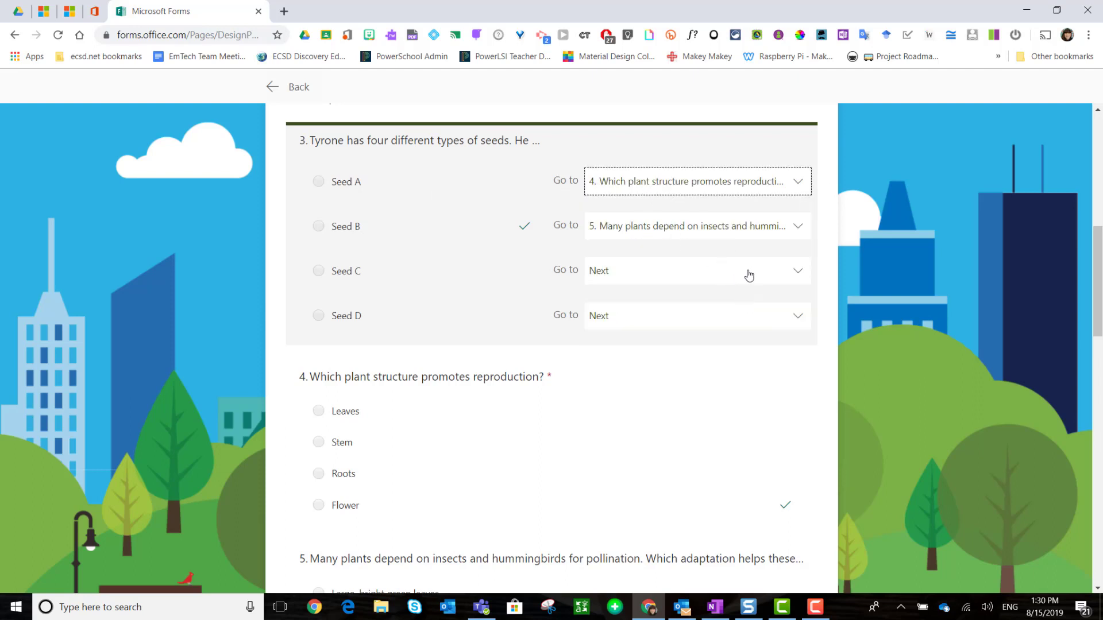
click(774, 275)
click(751, 386)
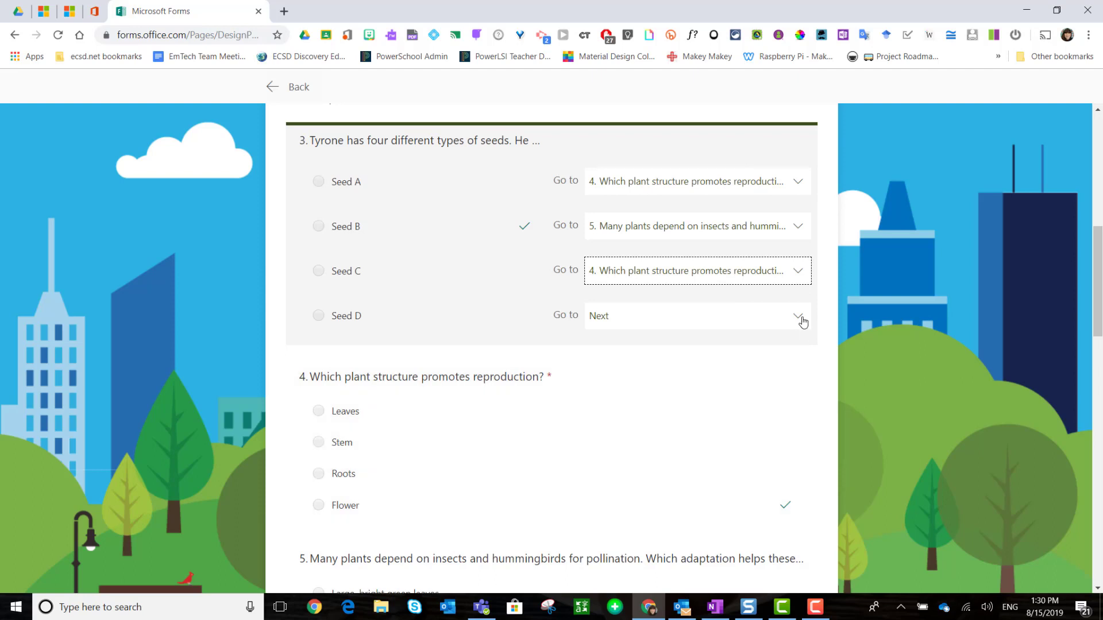
click(798, 318)
click(764, 431)
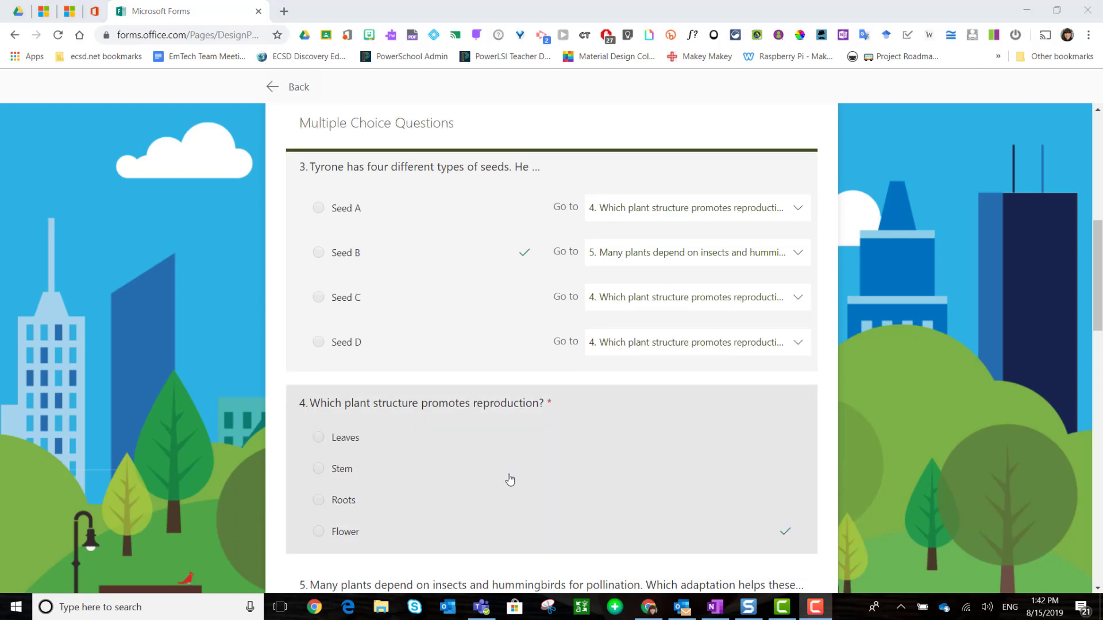
Set all four answers of question 4 (Leaves, Stem, Roots and Flower) to go to question 5.
click(550, 486)
click(550, 486)
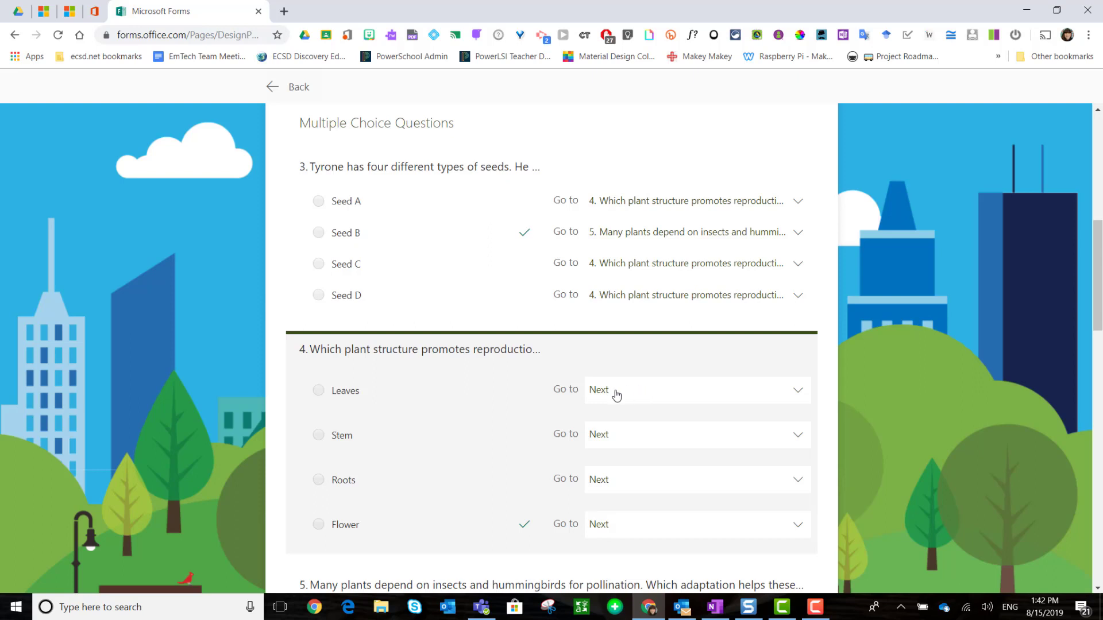
click(650, 398)
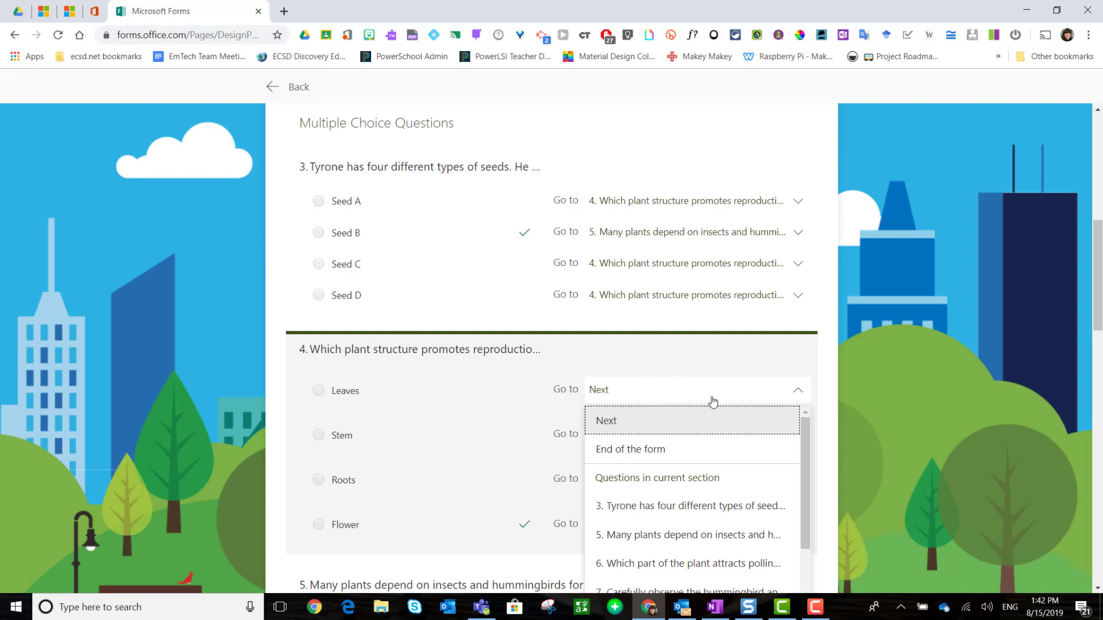
click(704, 535)
click(693, 442)
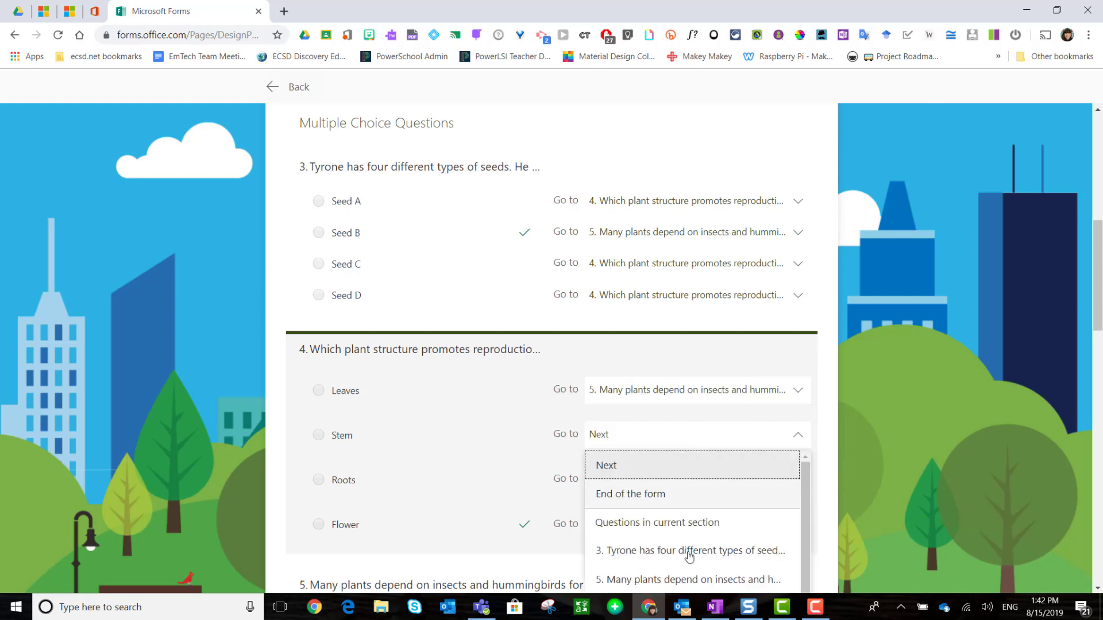
click(688, 580)
click(704, 480)
click(705, 525)
click(705, 524)
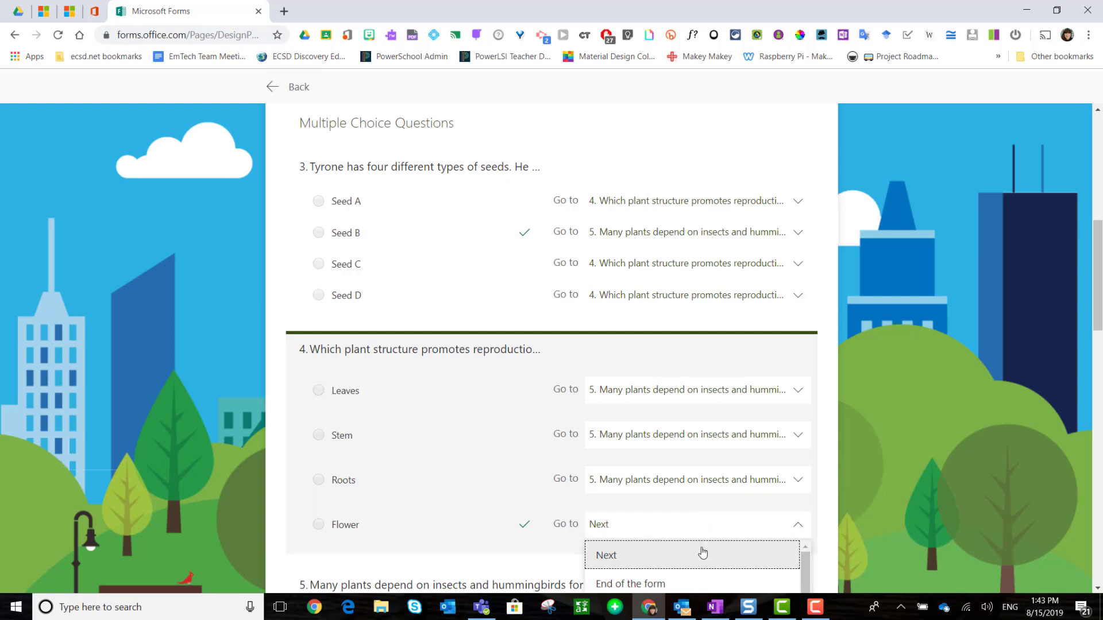
scroll(702, 553, down, 3)
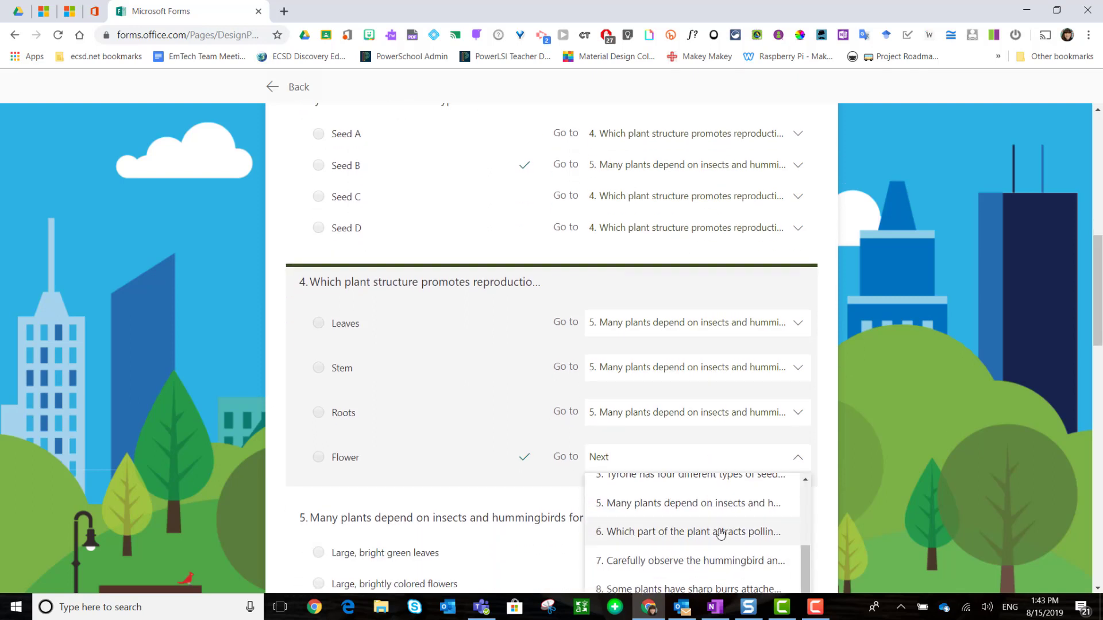
click(706, 508)
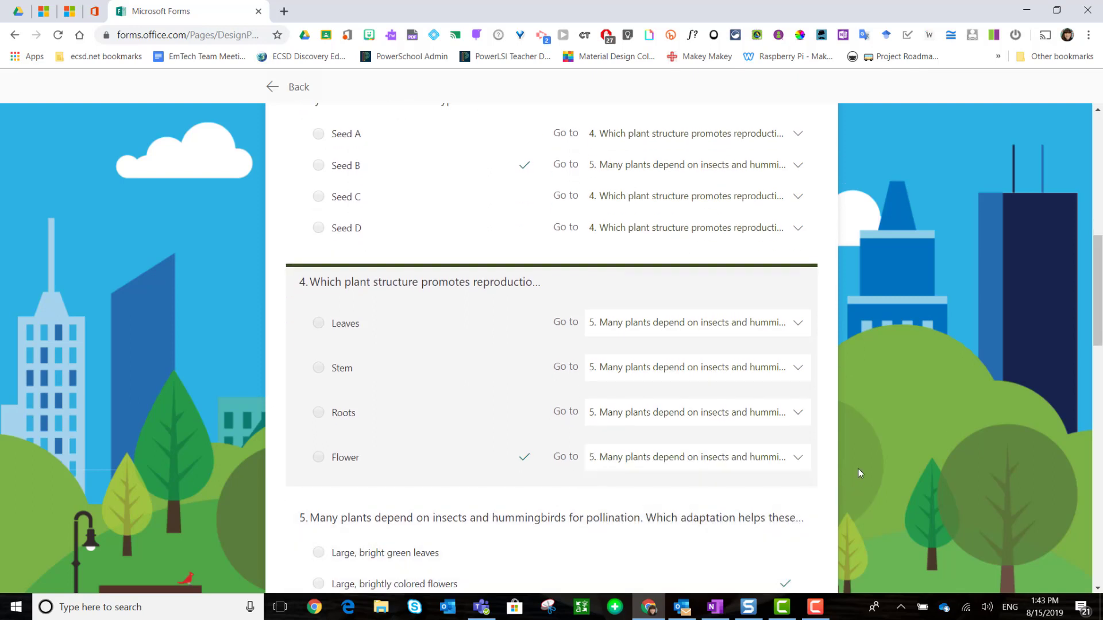
In question 5's branching, set the correct answer "Large, brightly colored flowers" to go to question 7.
scroll(858, 472, down, 3)
click(601, 418)
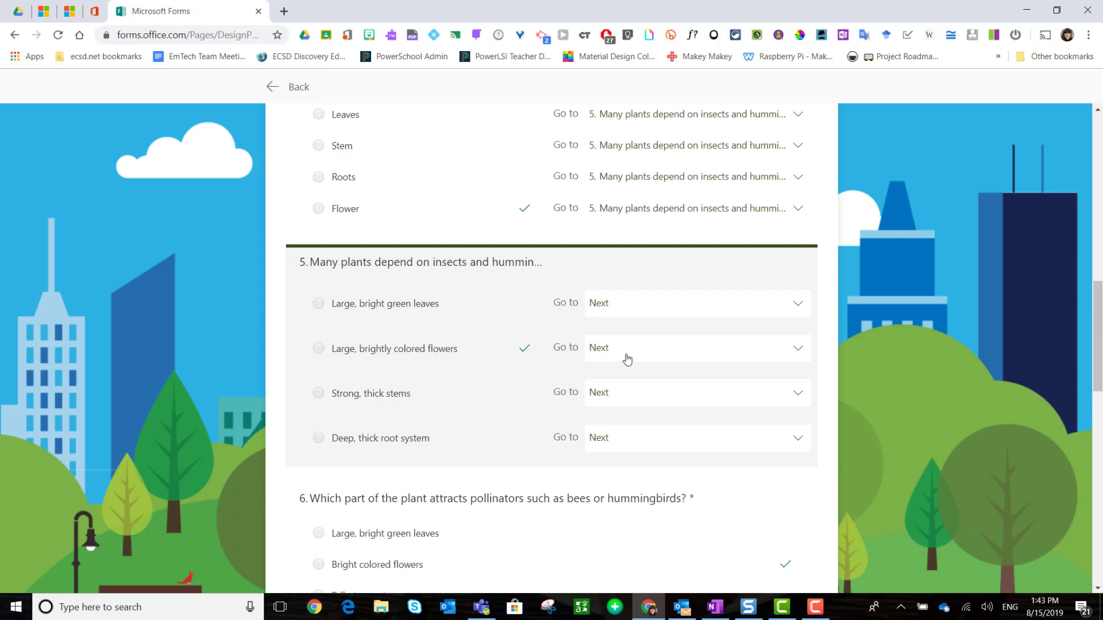
click(801, 358)
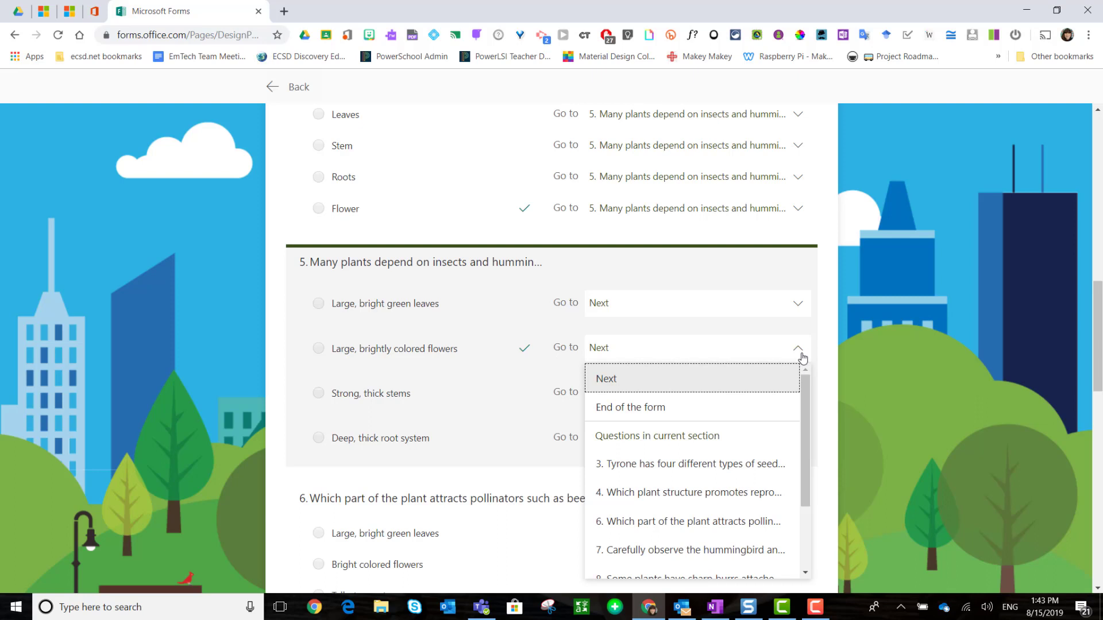
click(681, 550)
Set question 5's incorrect answers (Large, bright green leaves; Strong, thick stems; Deep, thick root system) to go to question 6.
click(638, 304)
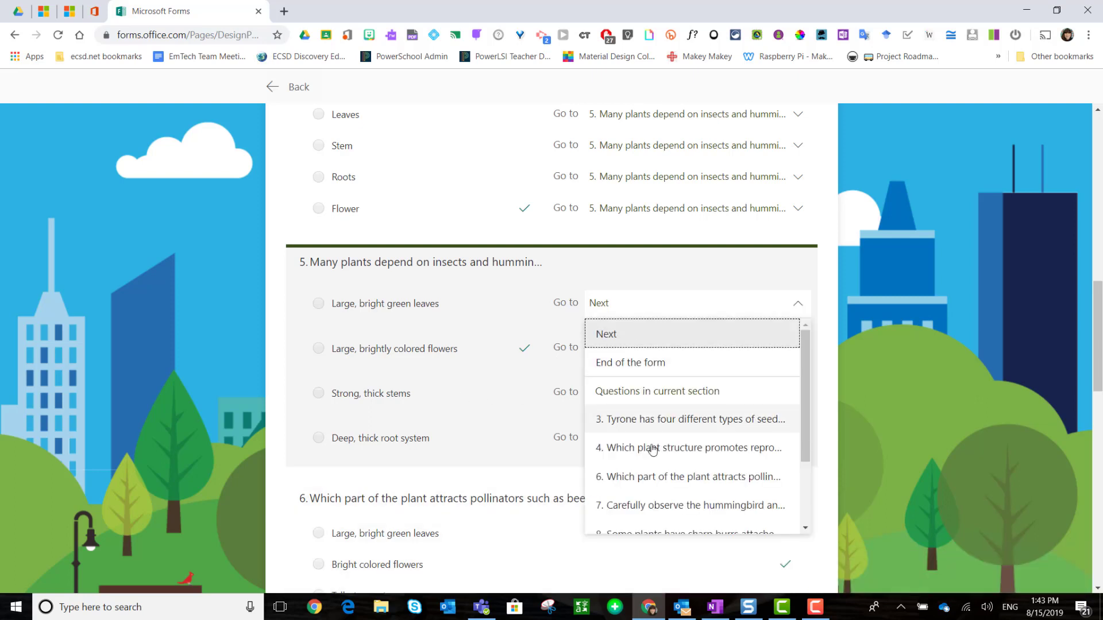
click(646, 476)
click(677, 390)
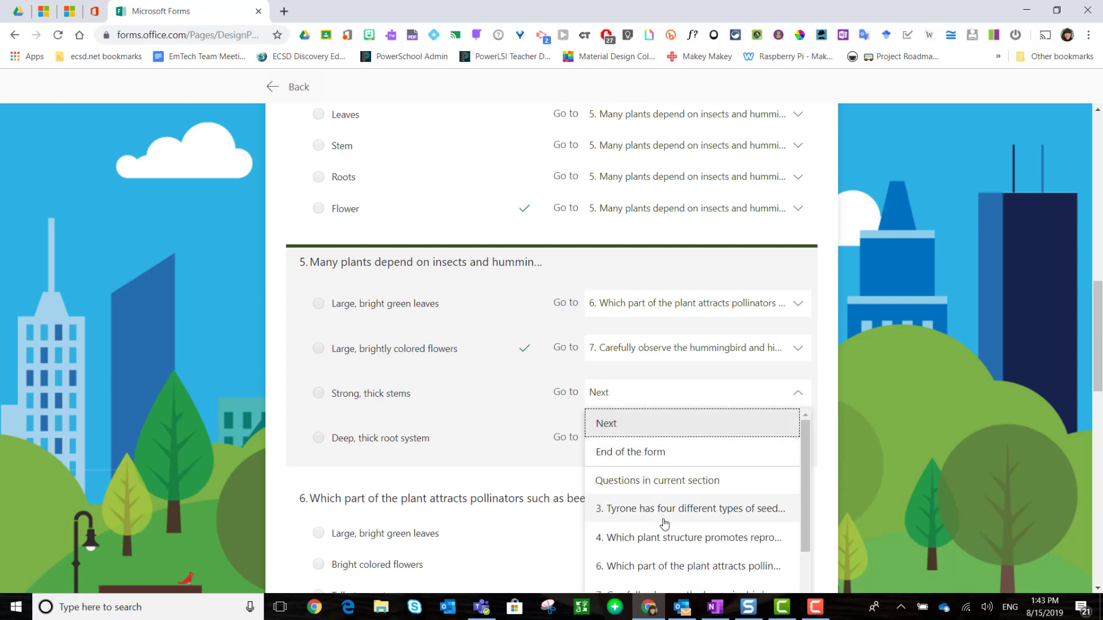
click(616, 567)
click(662, 451)
click(662, 556)
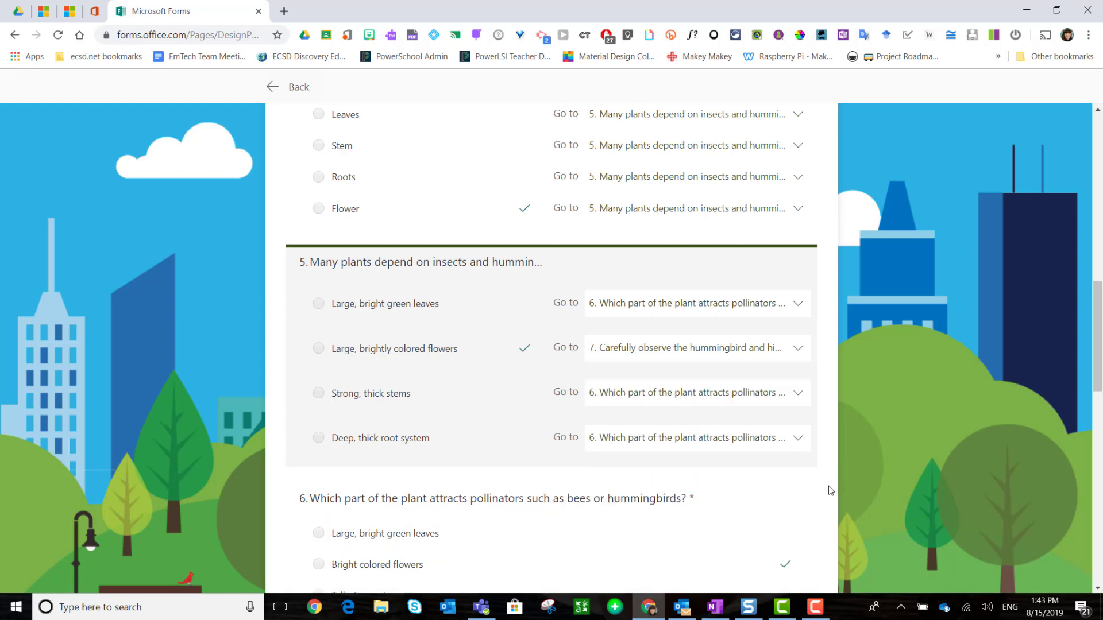
In question 7's branching, set the correct answer "Have pollen that sticks to the hummingbird" to go to Section 3, Written Response Questions.
scroll(828, 489, down, 4)
scroll(829, 488, down, 2)
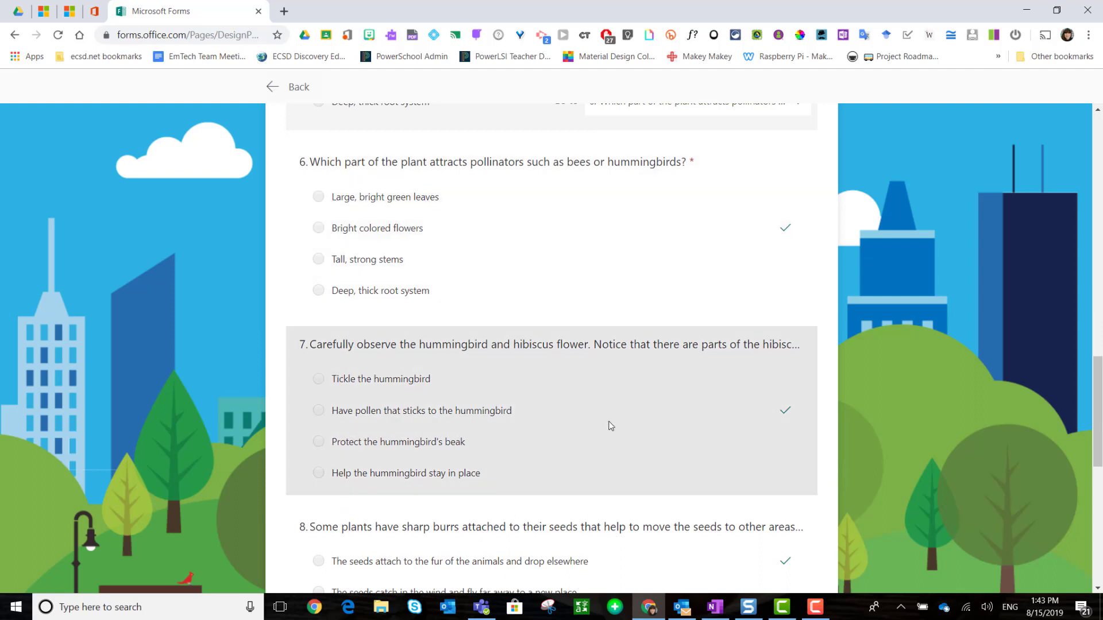
click(610, 426)
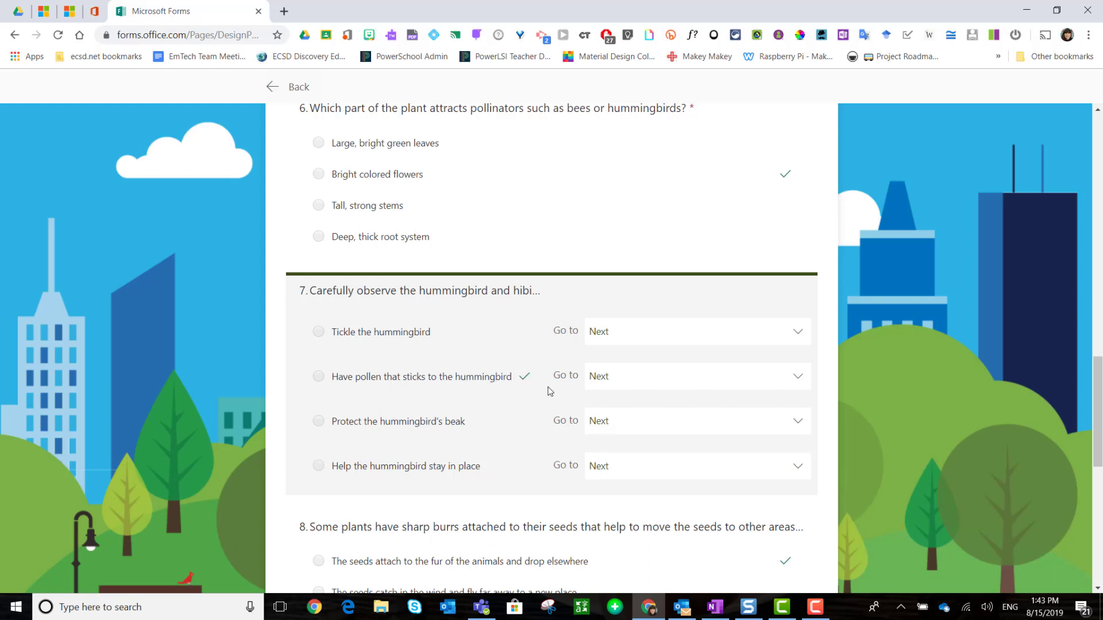
click(797, 379)
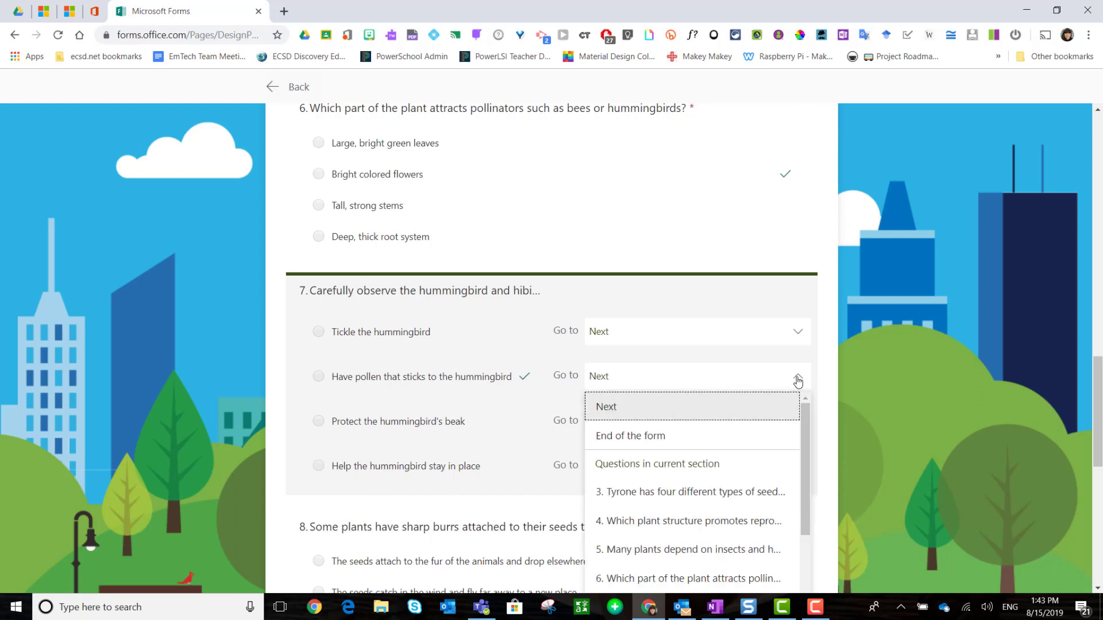
scroll(763, 436, down, 2)
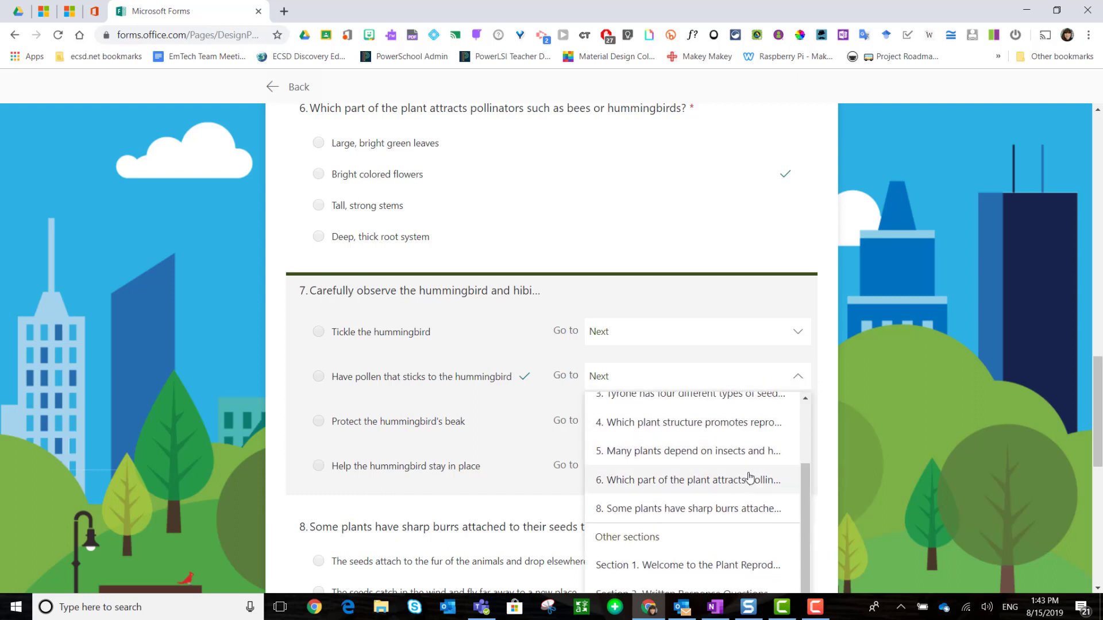
scroll(835, 529, down, 1)
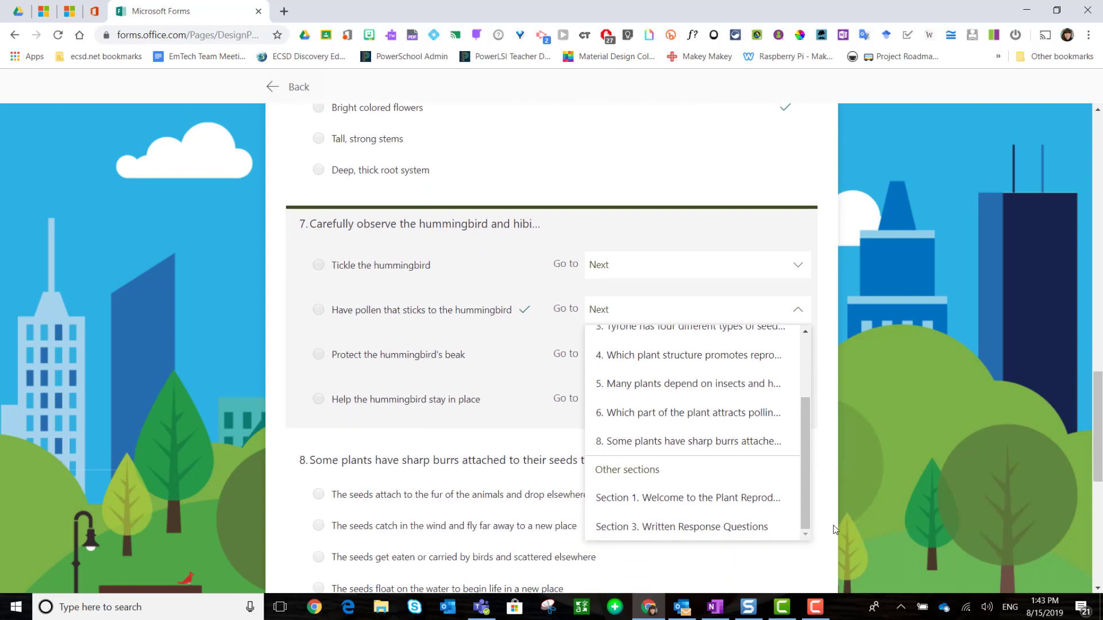
click(668, 528)
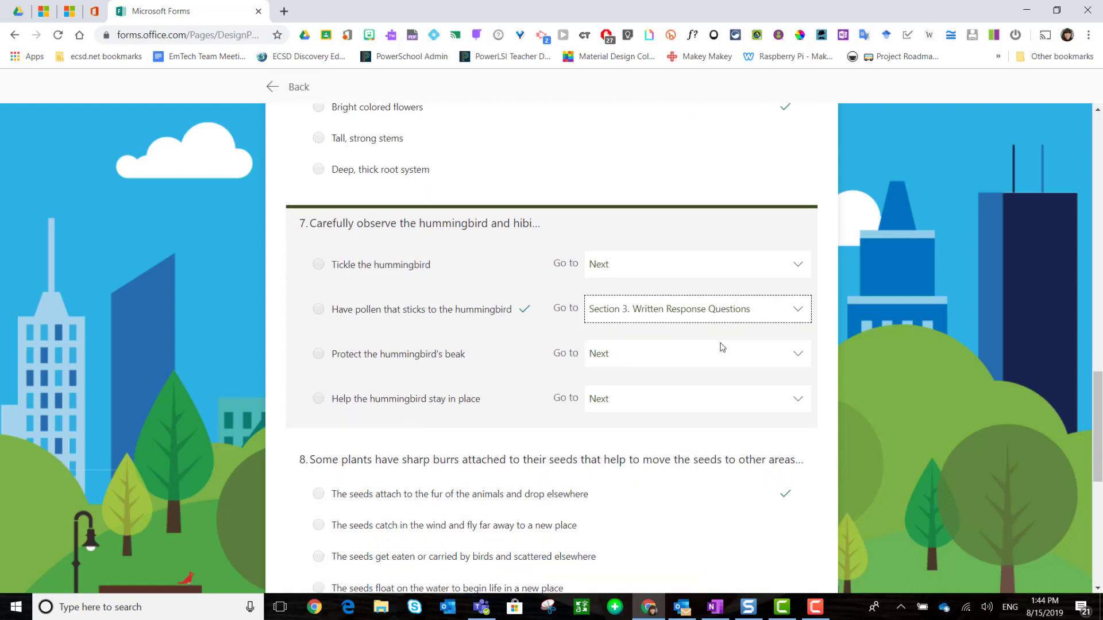
Set question 7's incorrect answers "Tickle the hummingbird" and "Protect the hummingbird's beak" to go to question 8.
click(708, 276)
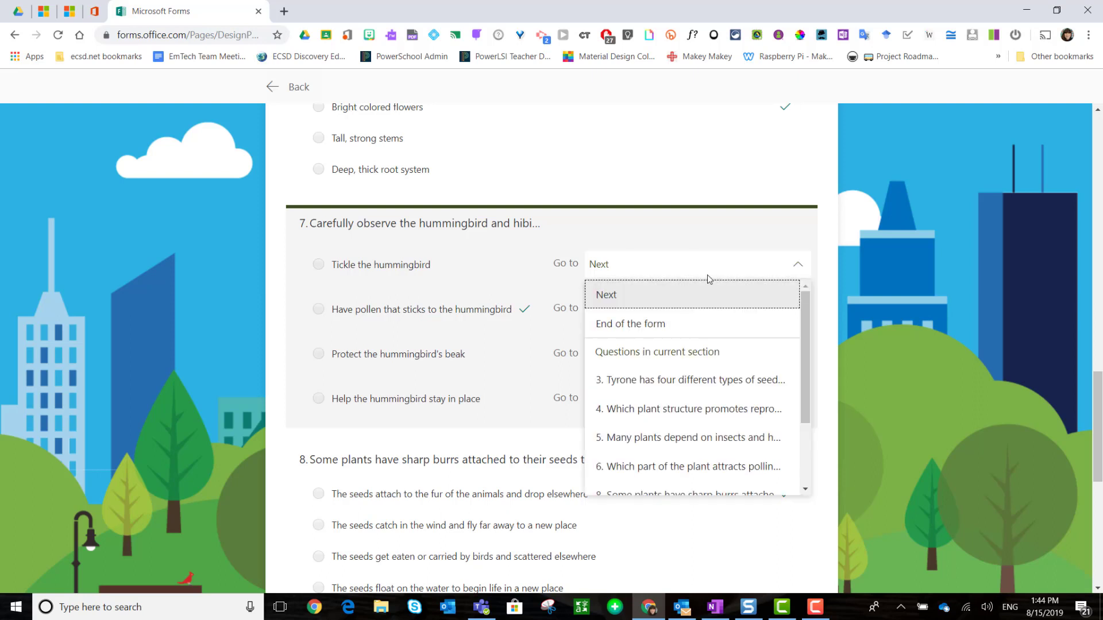
scroll(692, 359, down, 2)
click(686, 399)
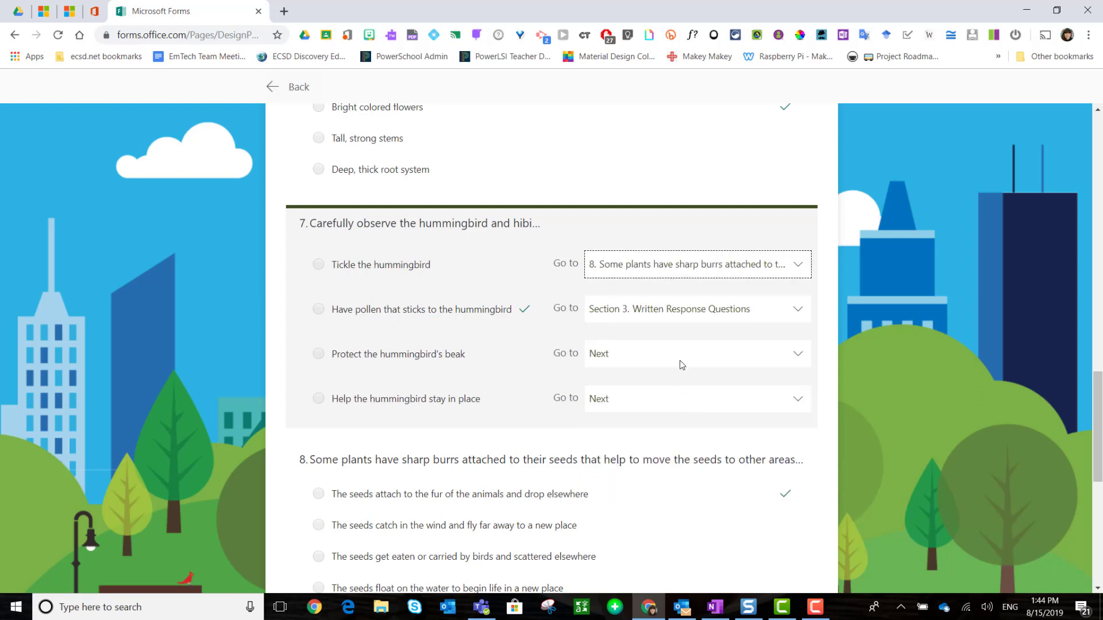
click(683, 359)
scroll(690, 437, down, 2)
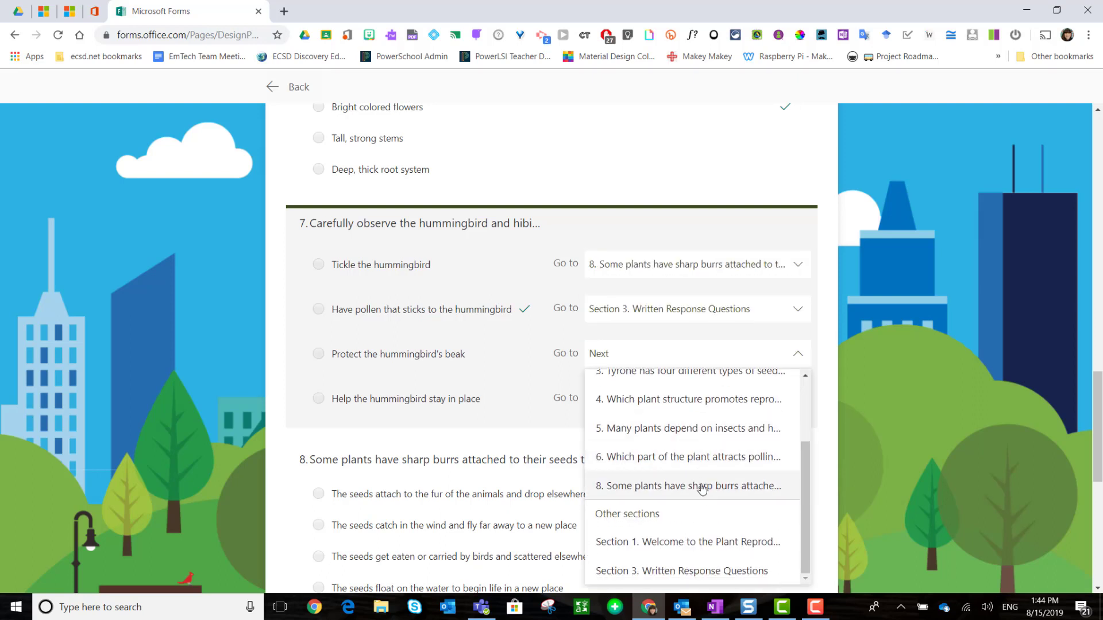
click(699, 485)
In question 8's branching, set the correct answer about seeds attaching to animal fur to go to Section 3, Written Response Questions.
scroll(666, 287, down, 5)
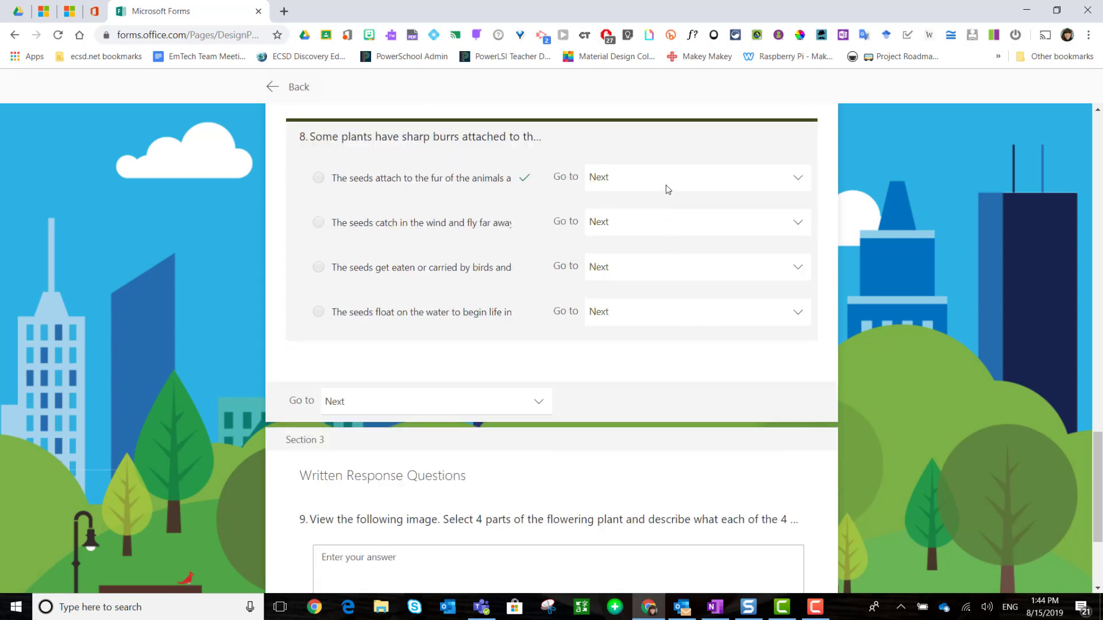
click(666, 185)
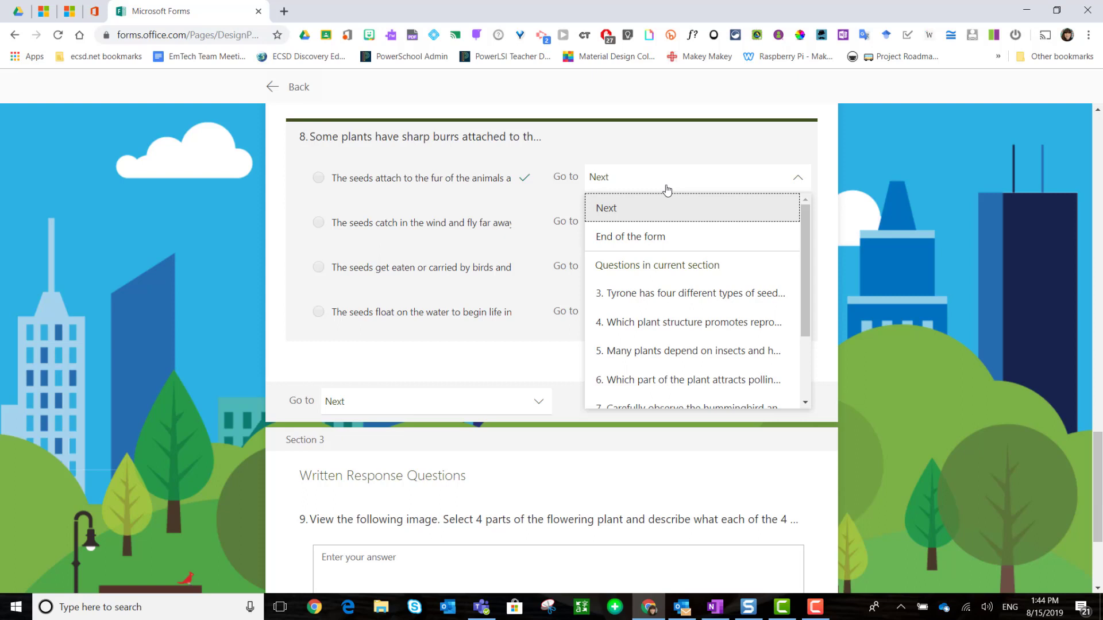
scroll(678, 394, down, 3)
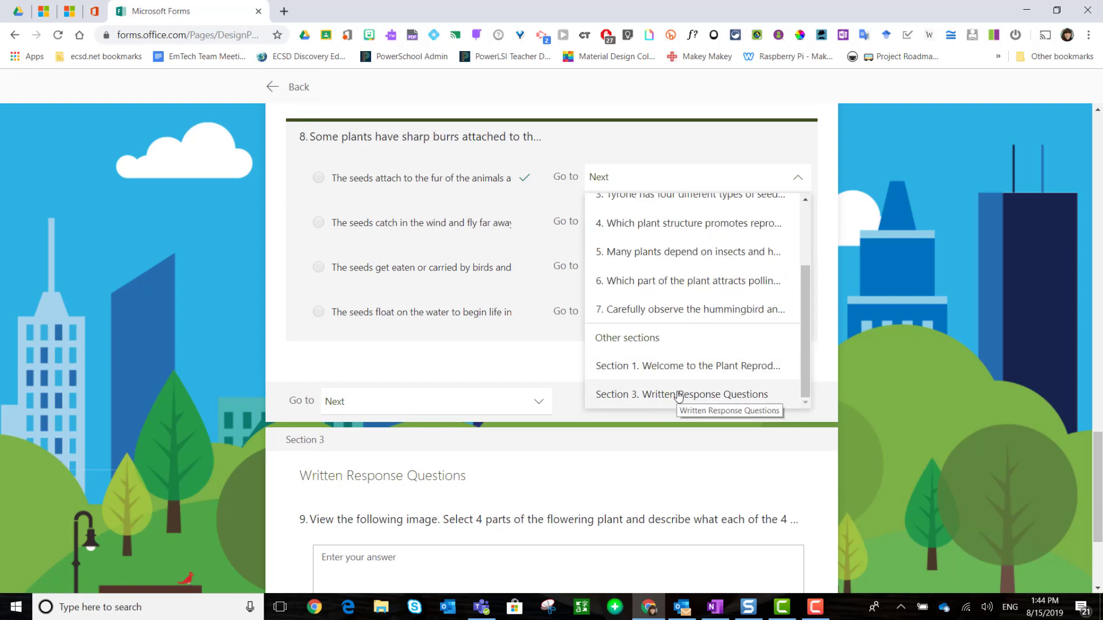
click(678, 395)
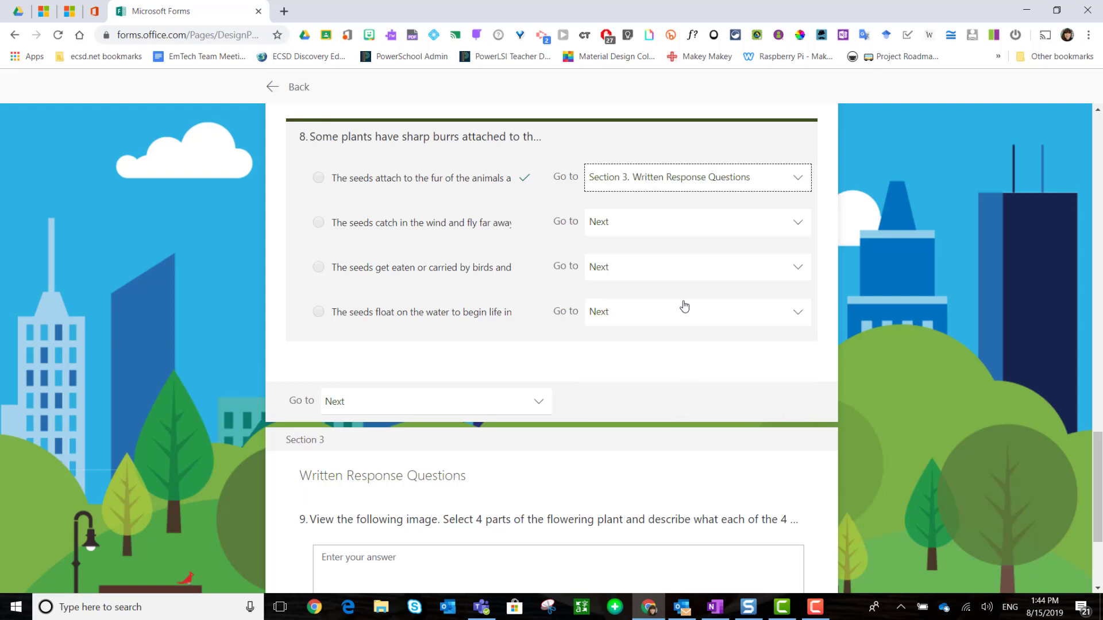
Set question 8's three incorrect answers (wind, birds and water) to go to Section 3, Written Response Questions.
click(687, 235)
scroll(684, 419, down, 3)
click(675, 400)
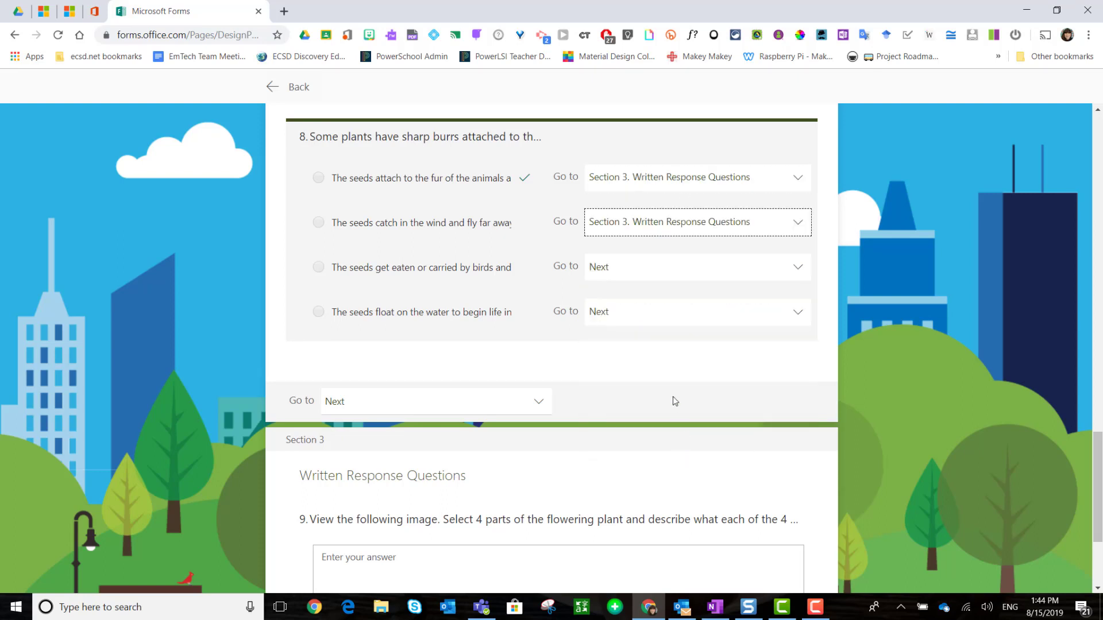
click(668, 279)
scroll(695, 402, down, 3)
click(681, 482)
click(678, 311)
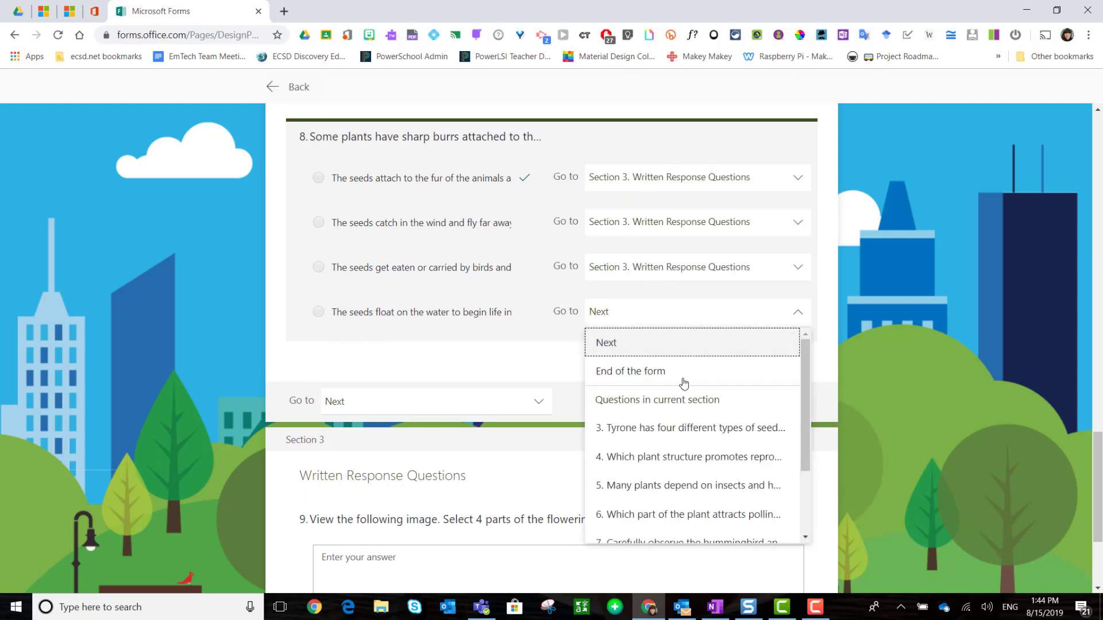
scroll(684, 383, down, 3)
click(683, 526)
Set the branching after Section 3, Written Response Questions, to go to the end of the form.
scroll(741, 442, down, 3)
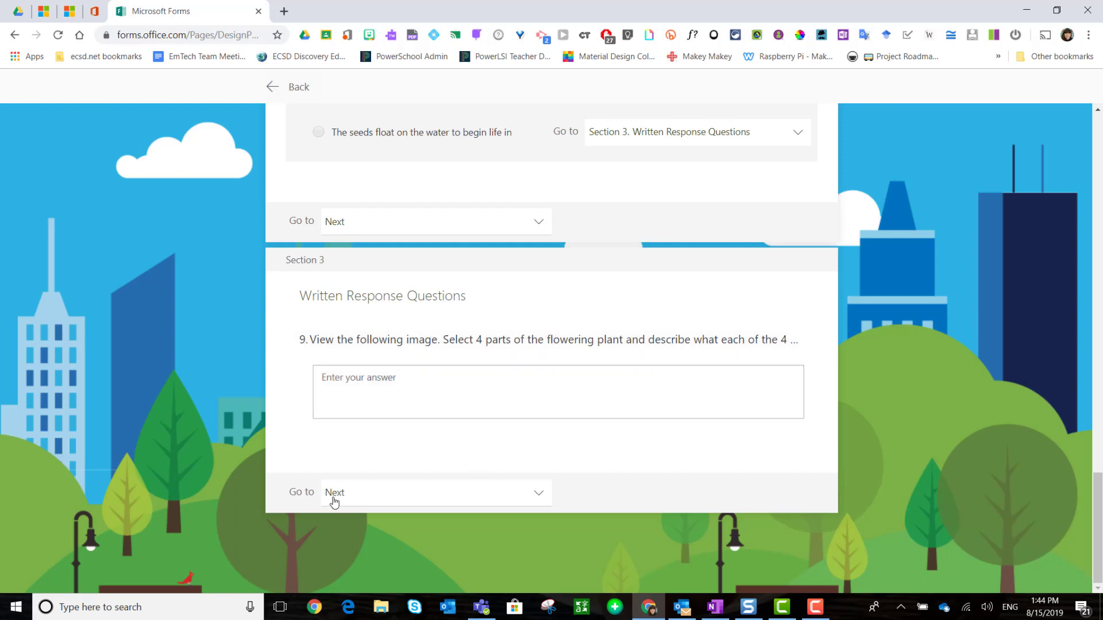
click(535, 503)
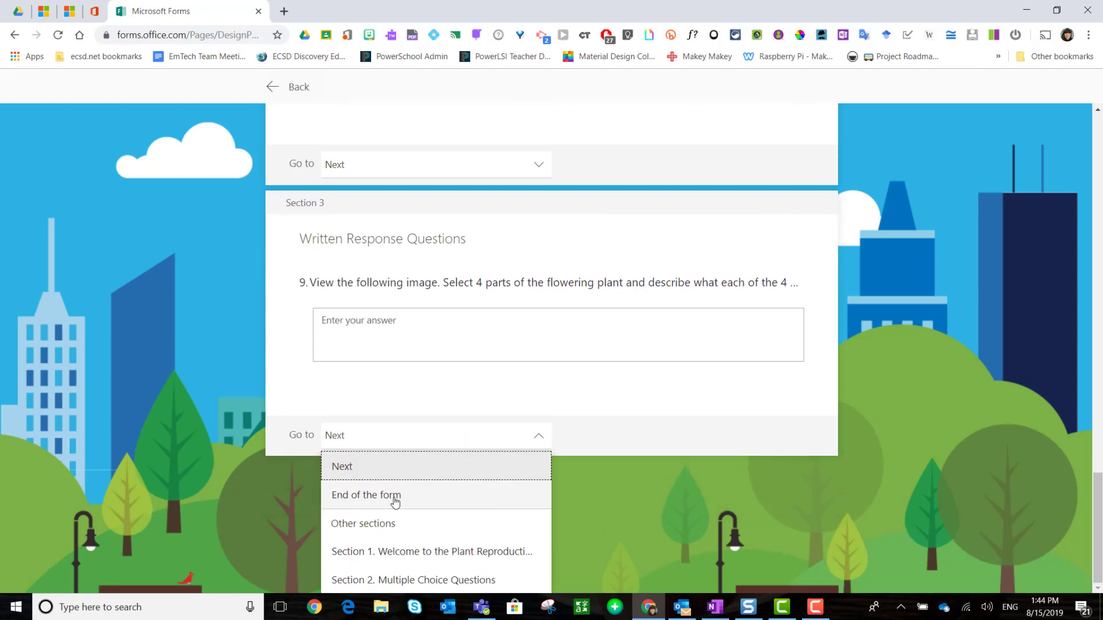
click(394, 497)
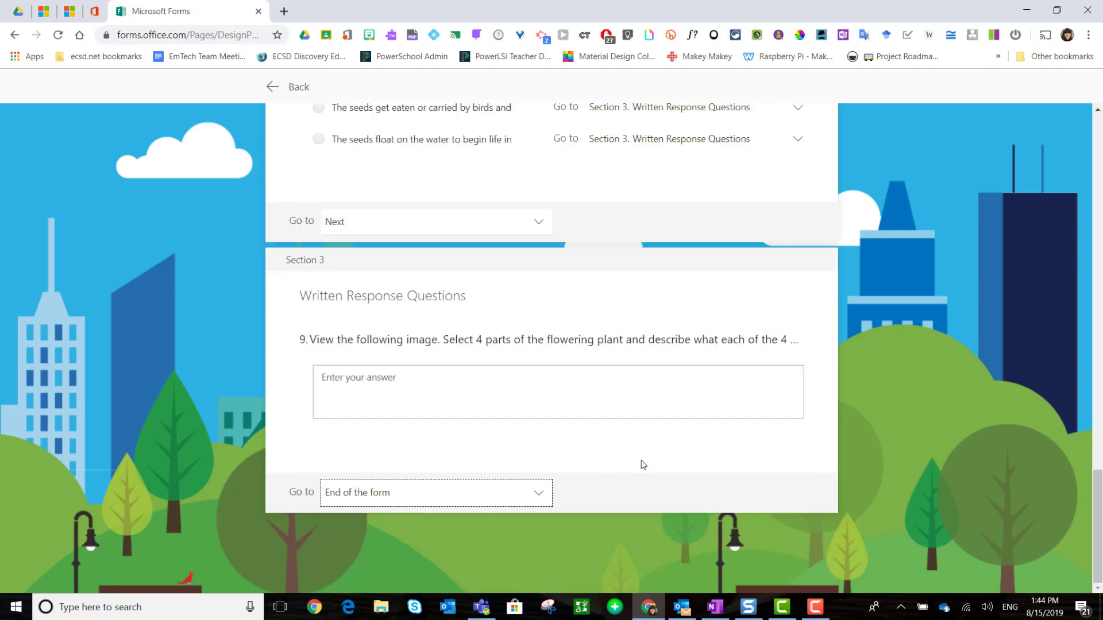